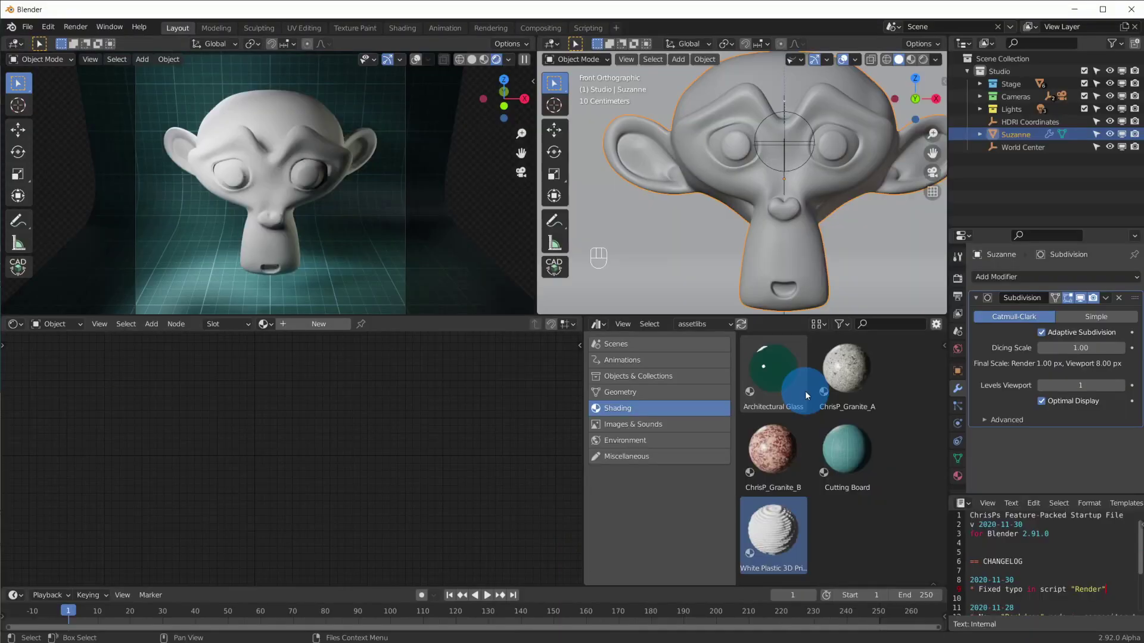
Apply the White Plastic 3D Printed material from the assetlibs shading assets to the Suzanne head.
left_click(765, 507)
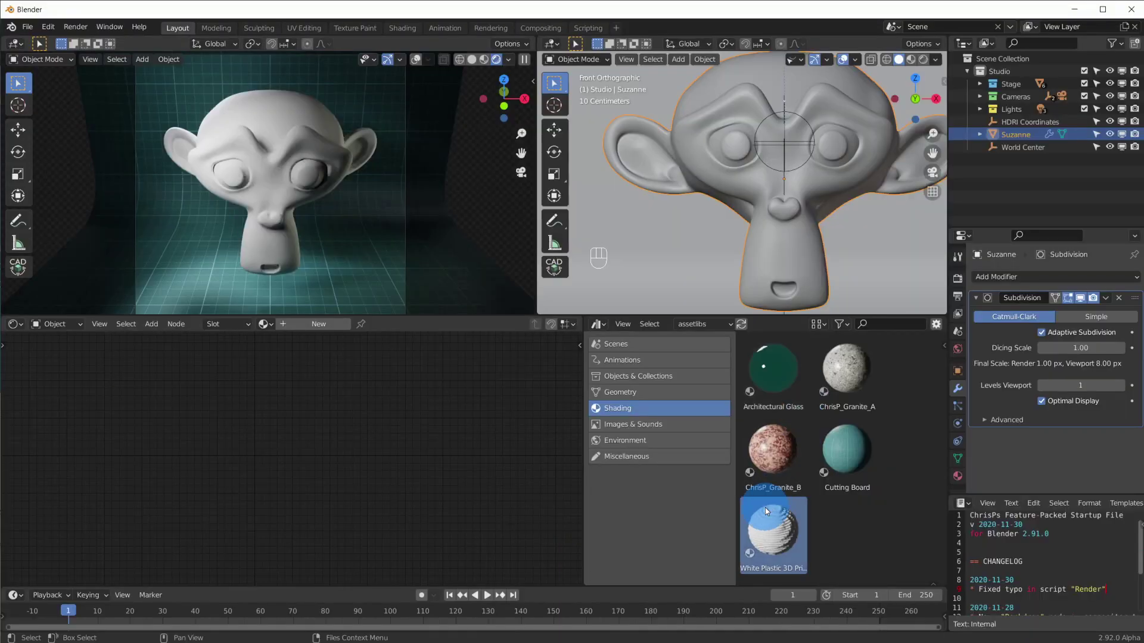
left_click_drag(765, 507, 727, 126)
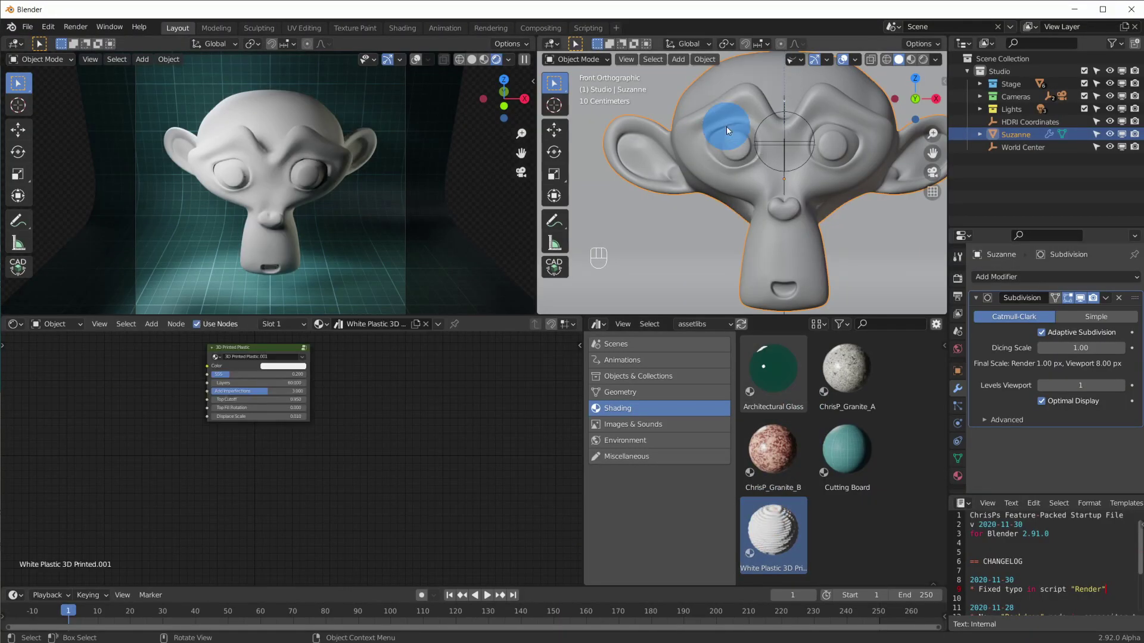
left_click(241, 443)
left_click(409, 476)
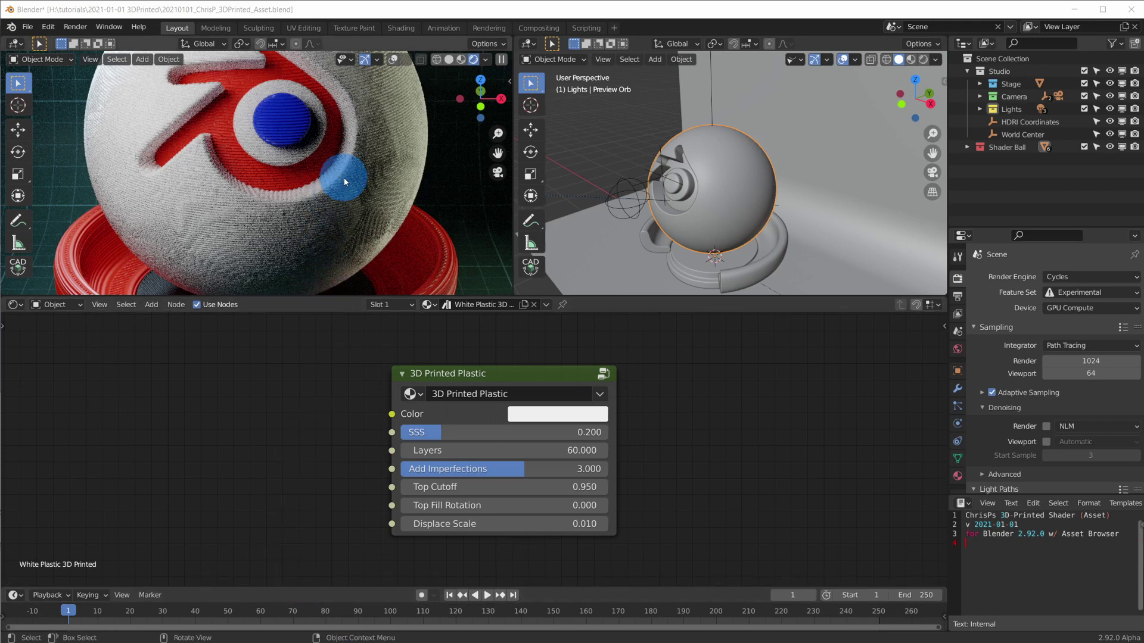
Open the 3D Printed Plastic node group in a maximized editor and examine the nested 3D Printed Layers node.
middle_click_drag(348, 179, 349, 185)
scroll(349, 185, "down", 3)
scroll(348, 186, "up", 3)
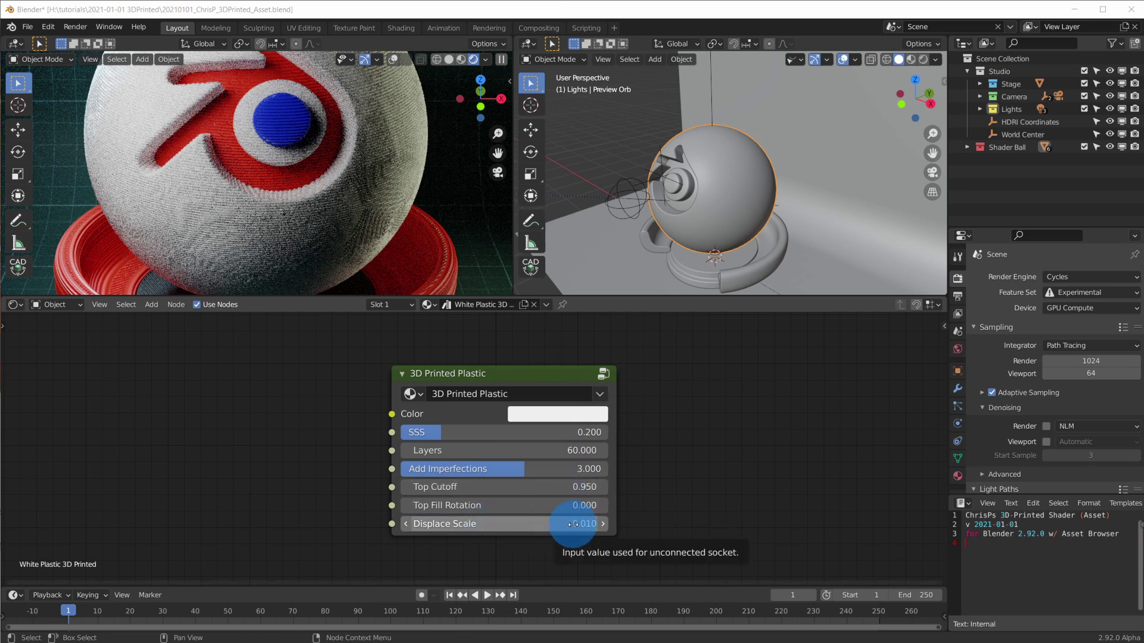
left_click(520, 377)
key("Tab")
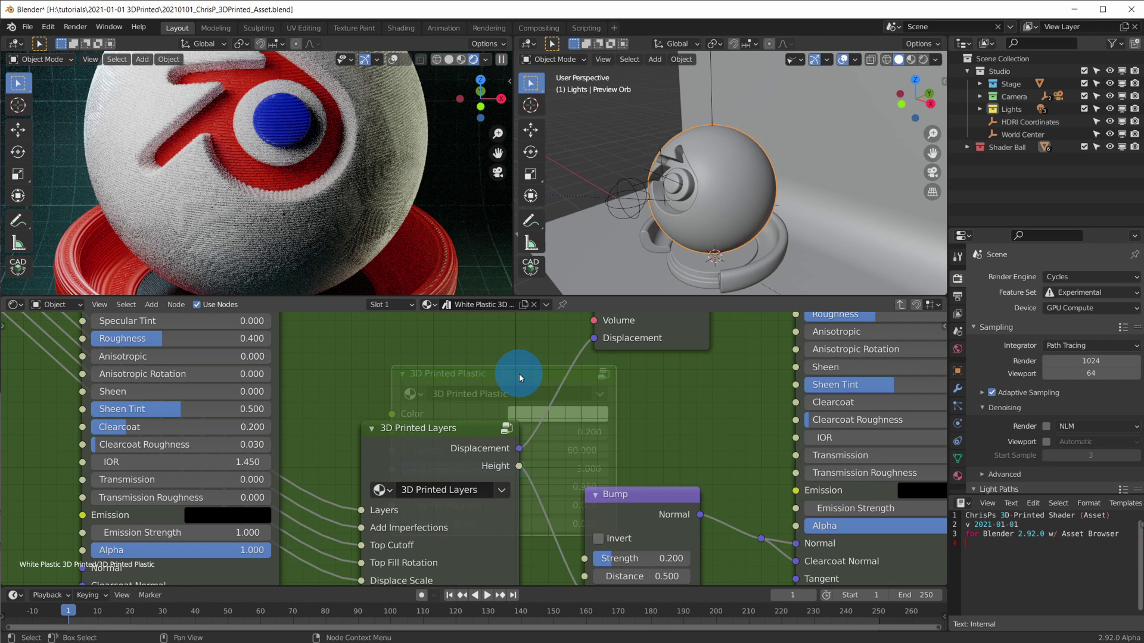
key("ctrl+space")
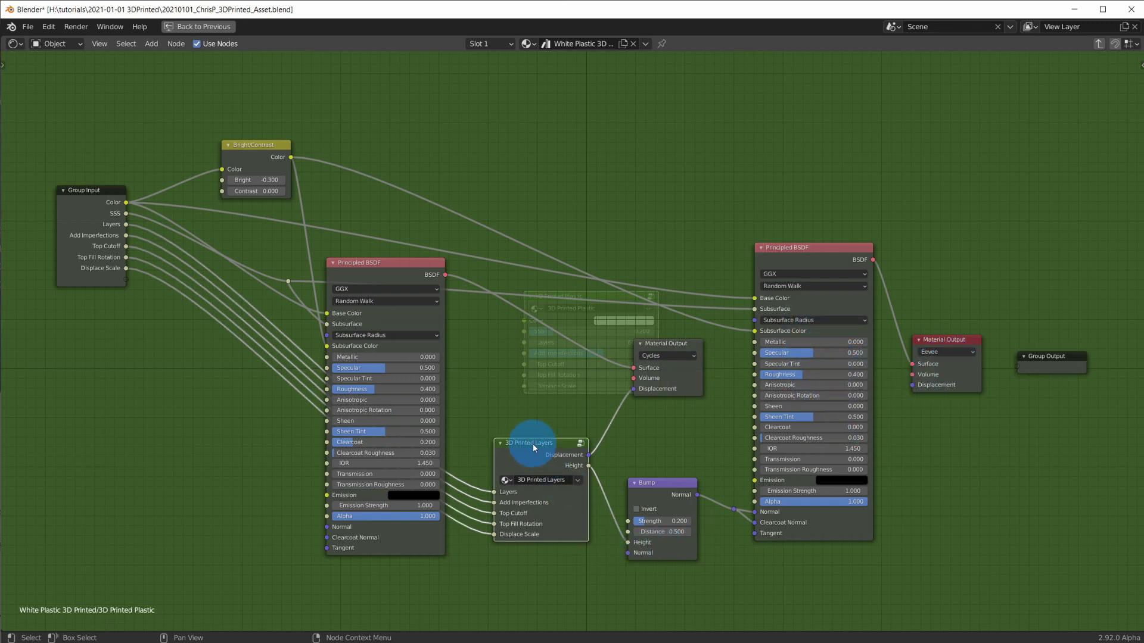
scroll(495, 464, "up", 3)
middle_click_drag(544, 580, 570, 338)
scroll(569, 338, "up", 2)
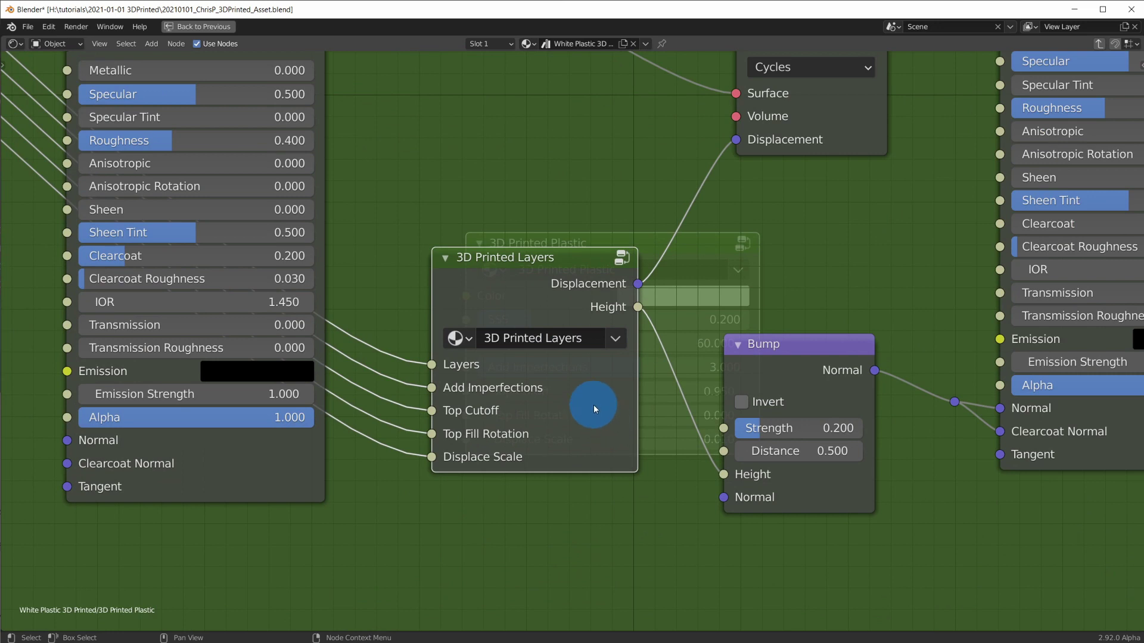
Add a second 3D Printed Layers group node below the existing one and pull a link from its Displacement output.
scroll(596, 342, "down", 2)
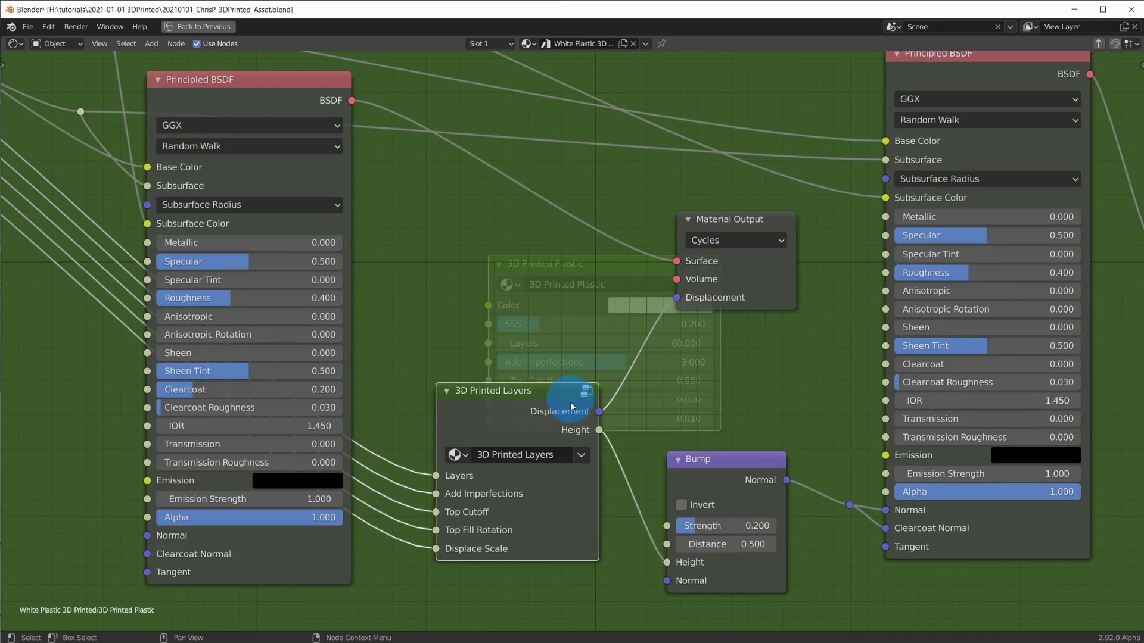
middle_click_drag(691, 277, 701, 27)
key("shift+a")
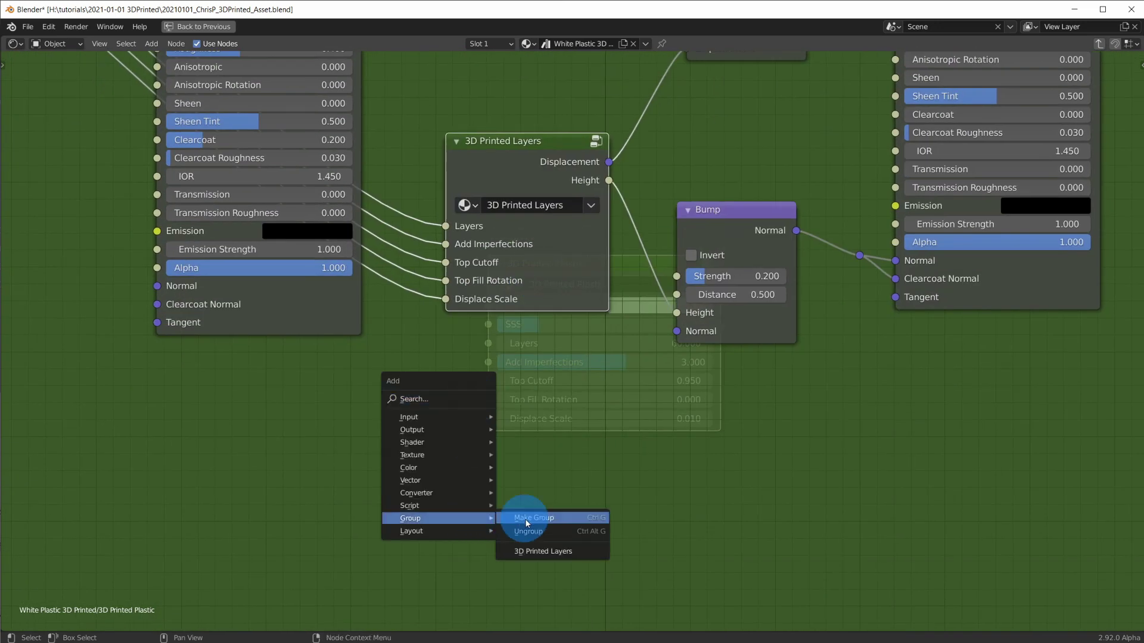
left_click(545, 547)
left_click(581, 442)
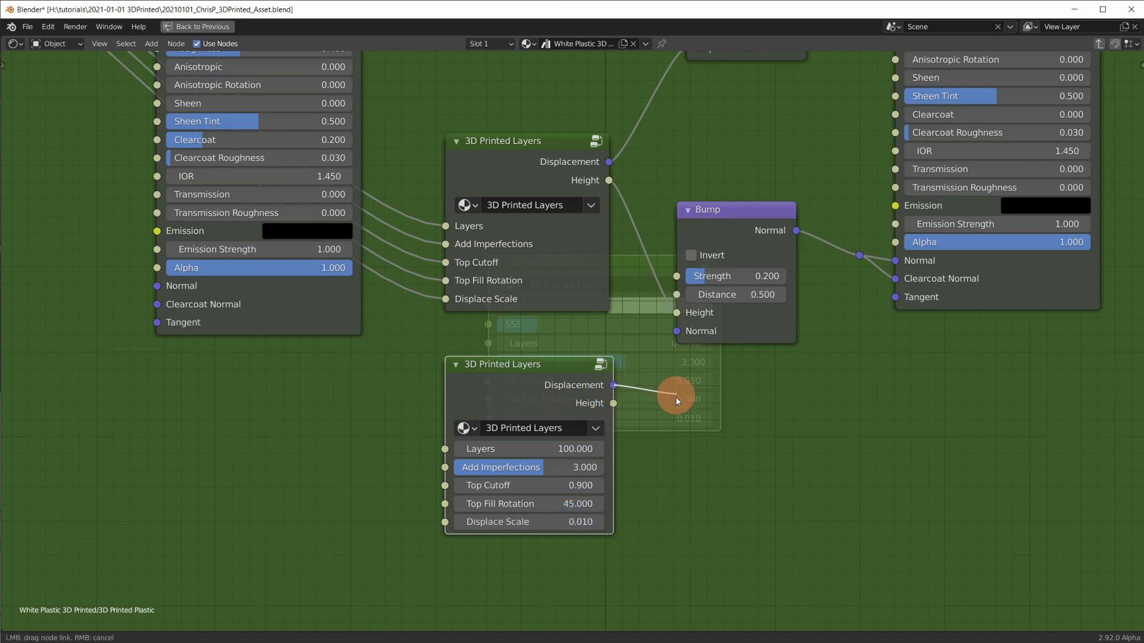
left_click_drag(677, 395, 691, 424)
Examine the separate Cycles and Eevee material outputs and the shader ball's Eevee preview.
middle_click_drag(484, 365, 841, 285)
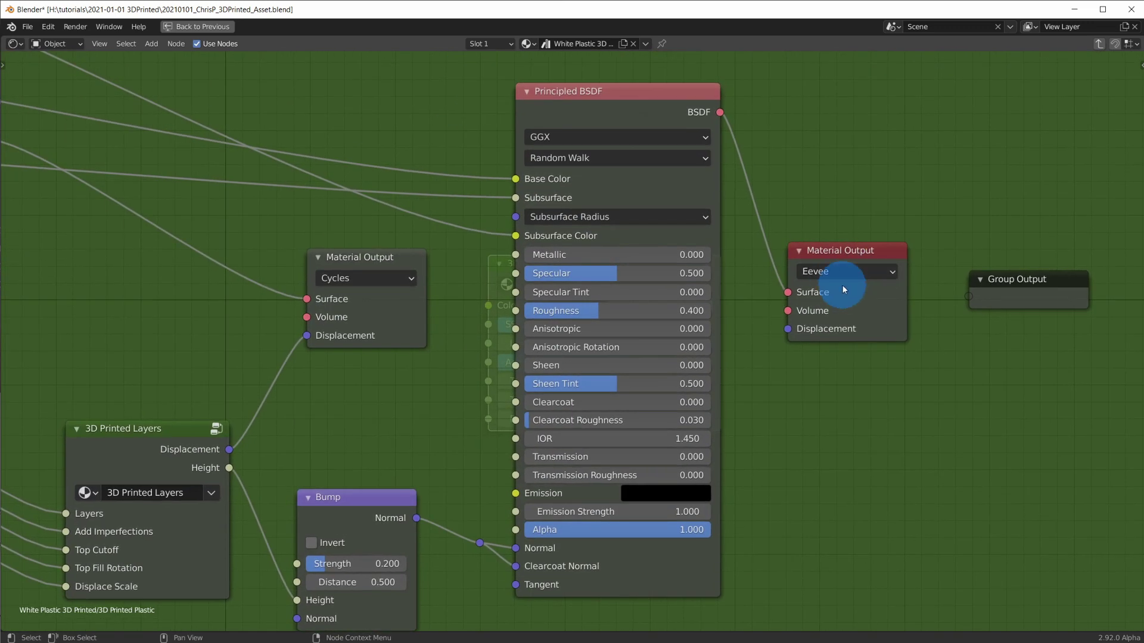
middle_click_drag(431, 506, 429, 418)
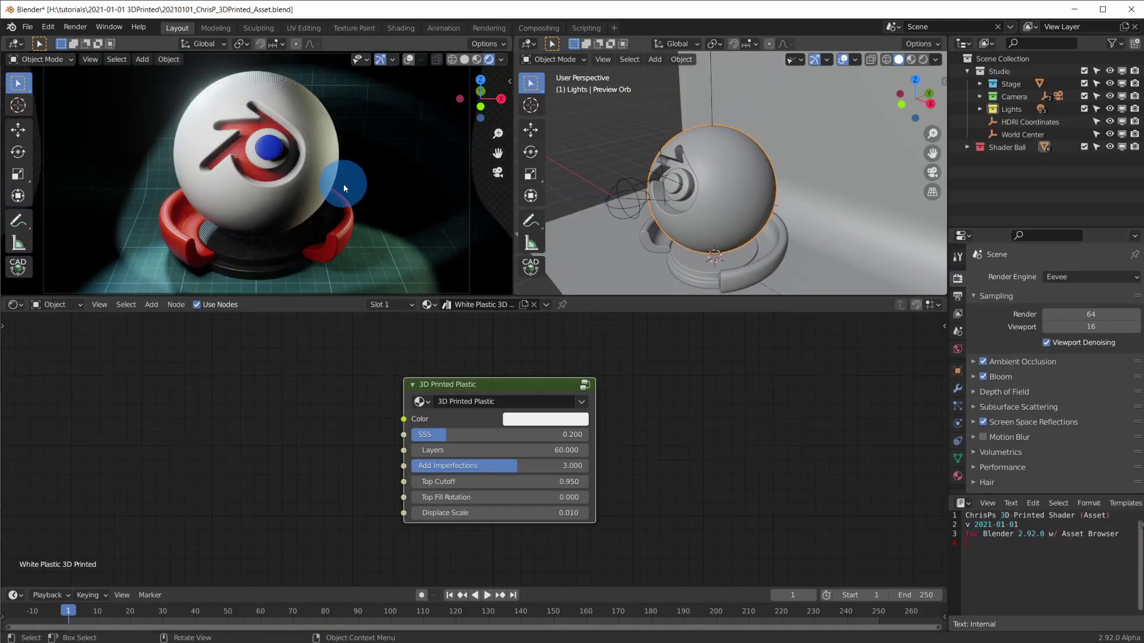
middle_click_drag(343, 183, 370, 74)
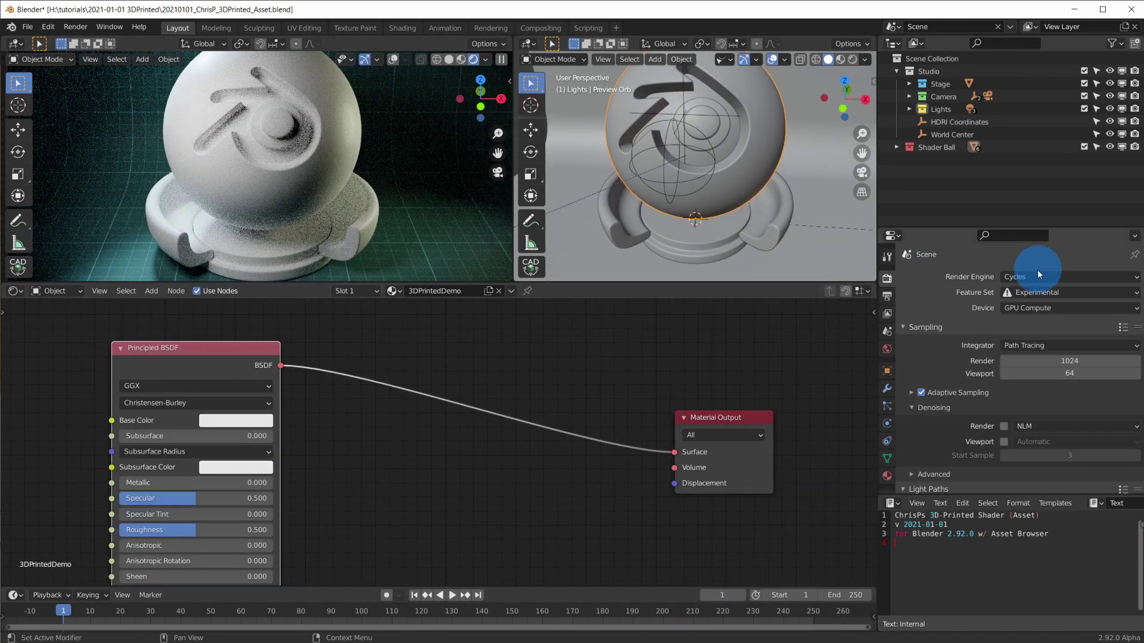
Set the render engine to Cycles with the Experimental feature set.
left_click(1041, 274)
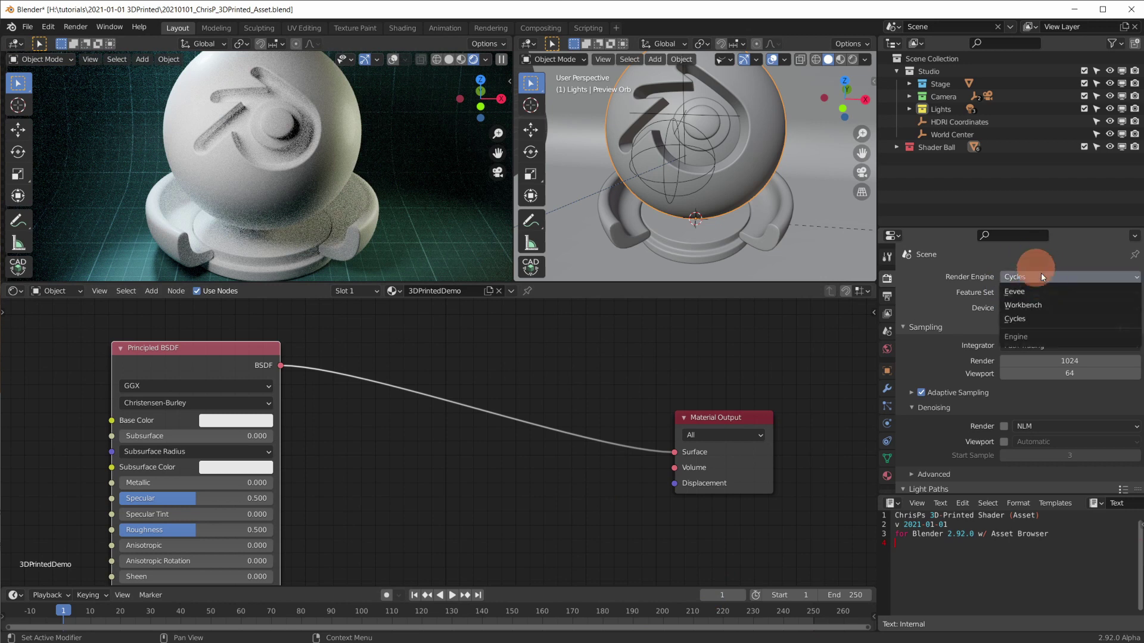
left_click(1057, 320)
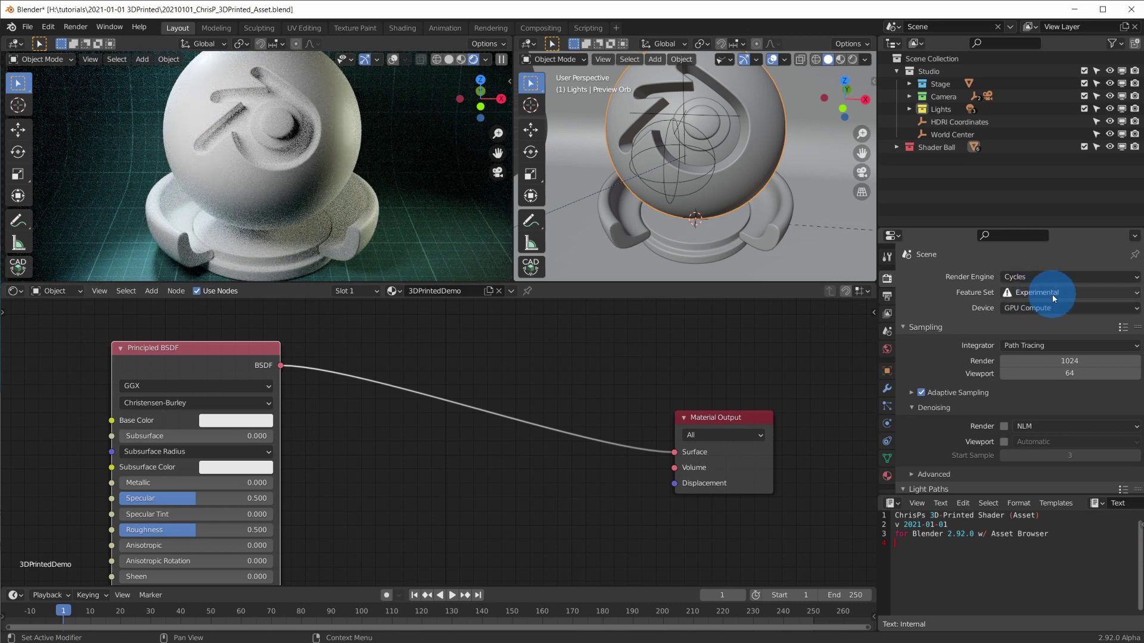
left_click(1053, 293)
left_click(1037, 321)
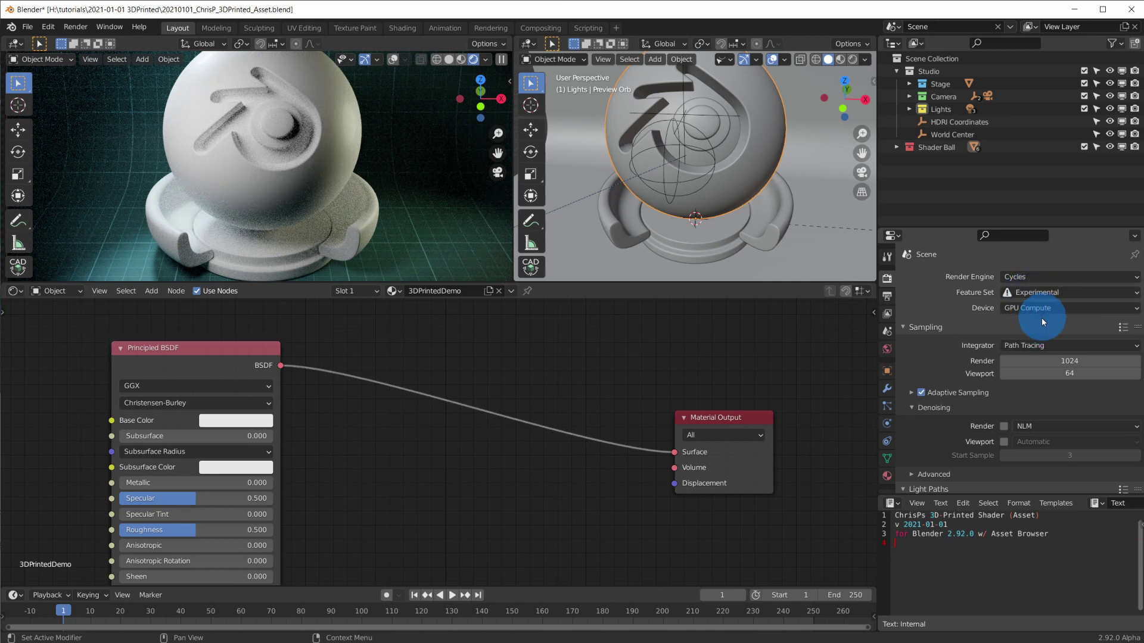
Add a Subdivision Surface modifier to the Preview Orb and enable Adaptive Subdivision.
left_click(888, 388)
left_click(984, 277)
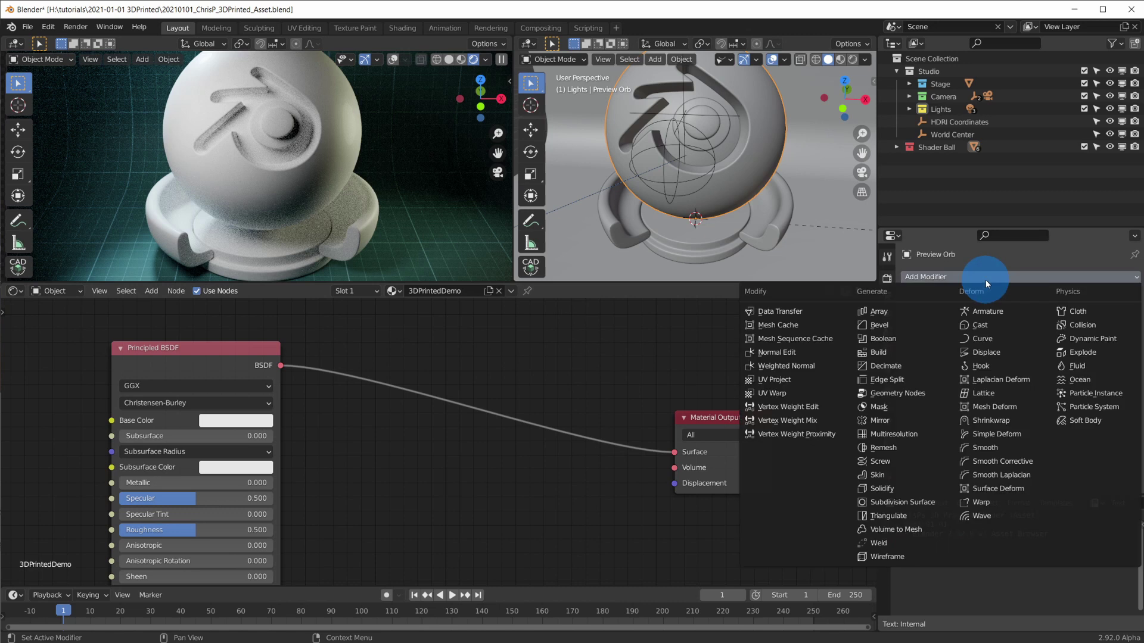
left_click(920, 502)
left_click(999, 332)
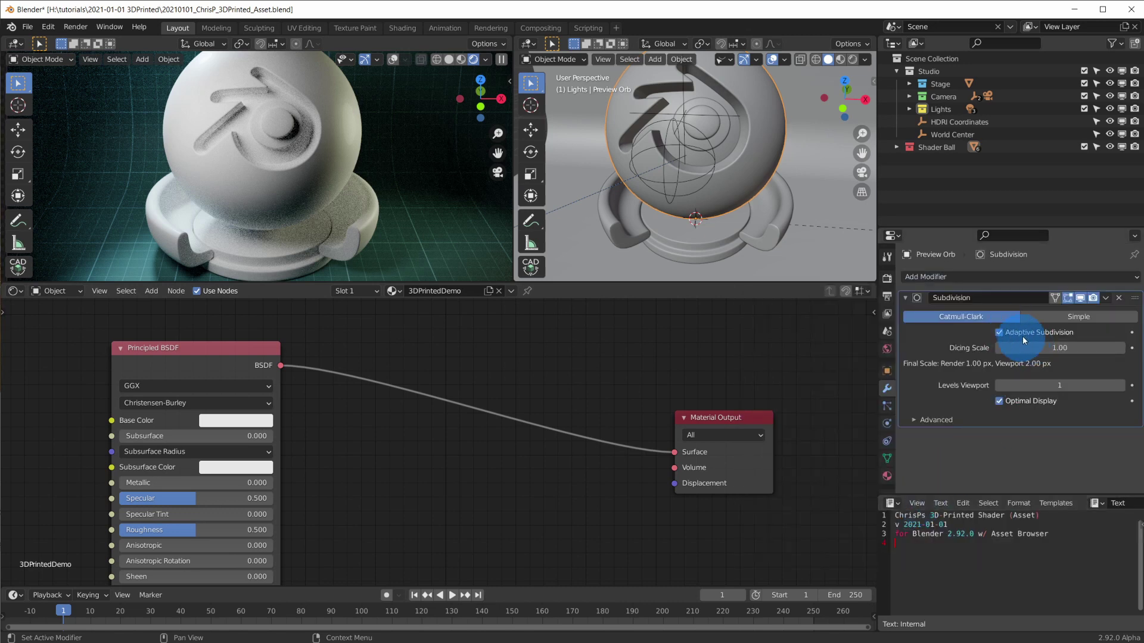
Set the 3DPrintedDemo material's surface displacement method to Displacement and Bump.
left_click(887, 475)
scroll(958, 452, "down", 15)
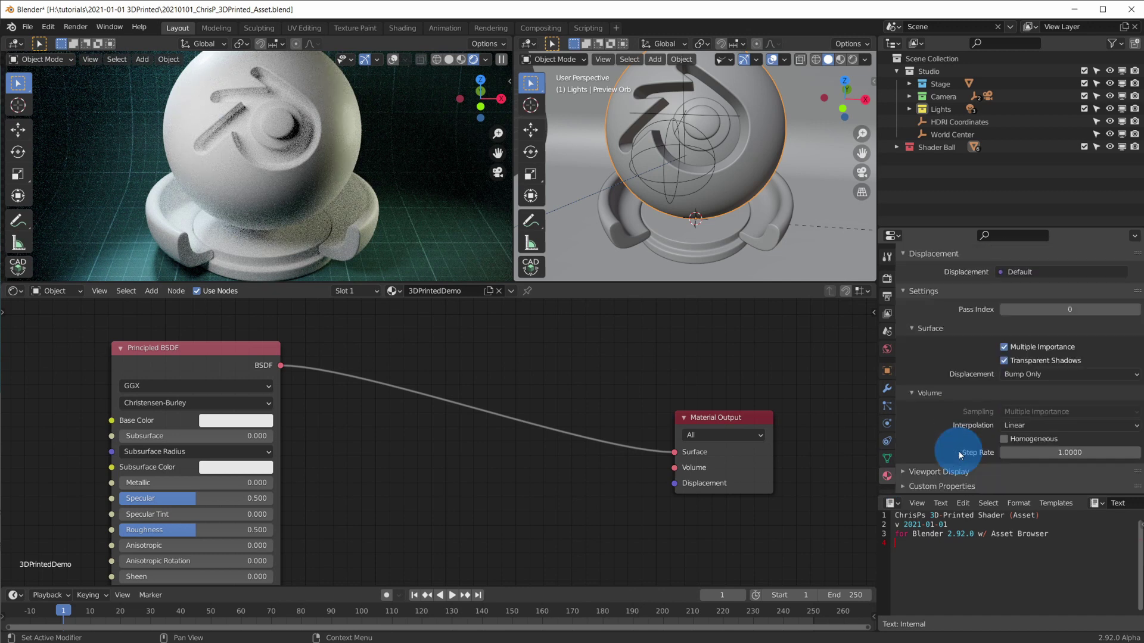
left_click(1050, 373)
left_click(1048, 417)
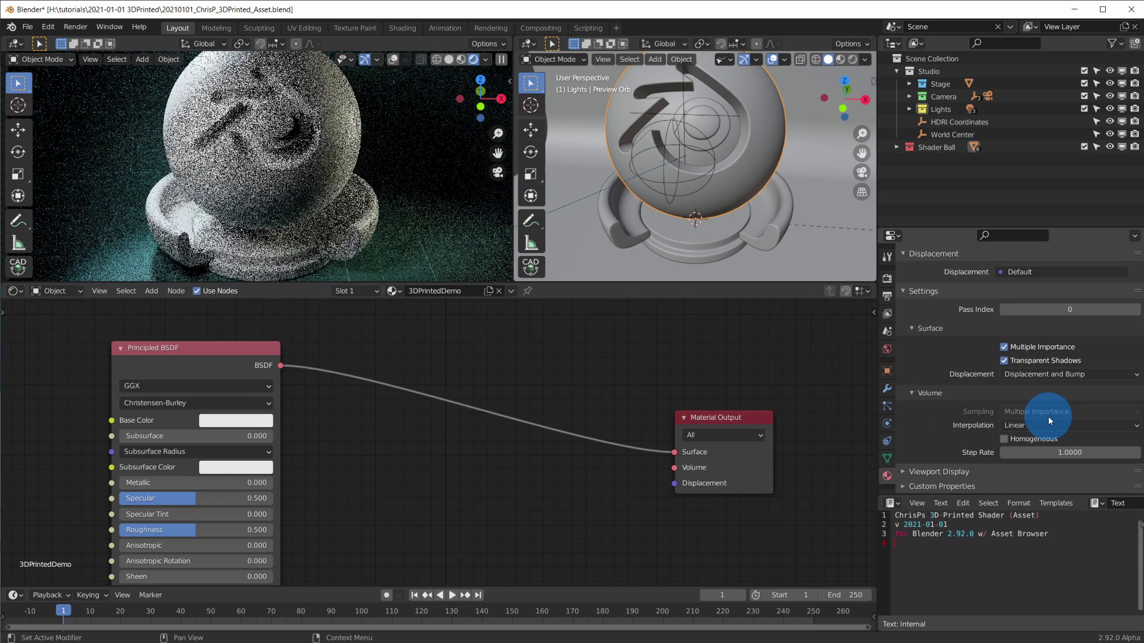
Add a 3D Printed Layers group node and connect its Displacement output to the Material Output's Displacement, then inspect the rendered ball.
scroll(406, 484, "down", 2, "shift")
key("shift+a")
mouse_move(345, 567)
left_click(519, 569)
left_click(486, 471)
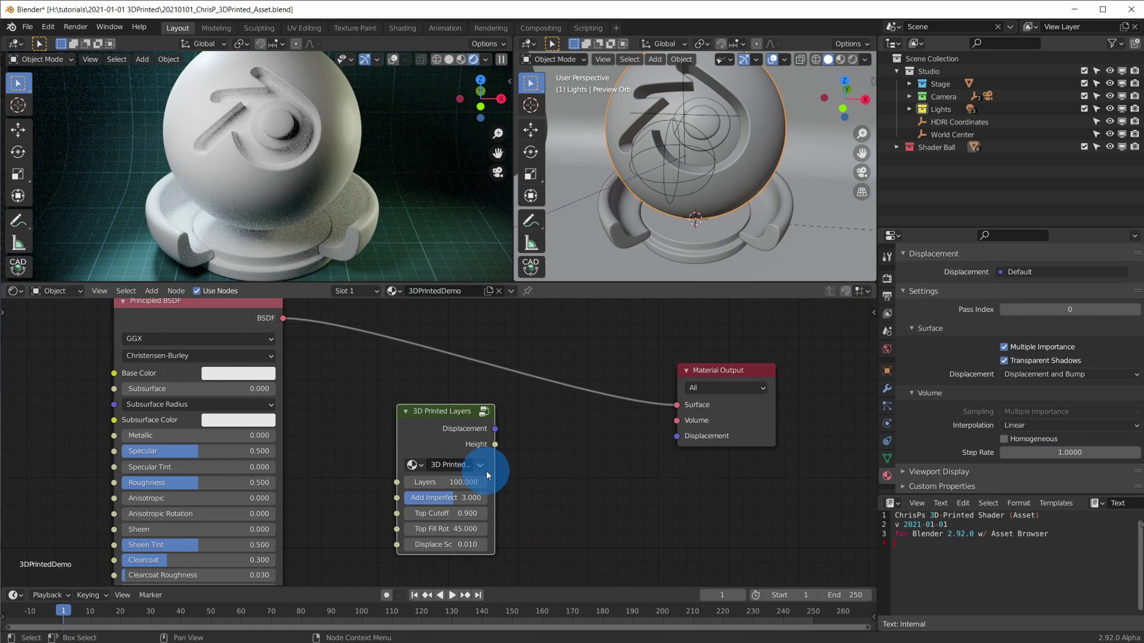
left_click_drag(486, 471, 676, 437)
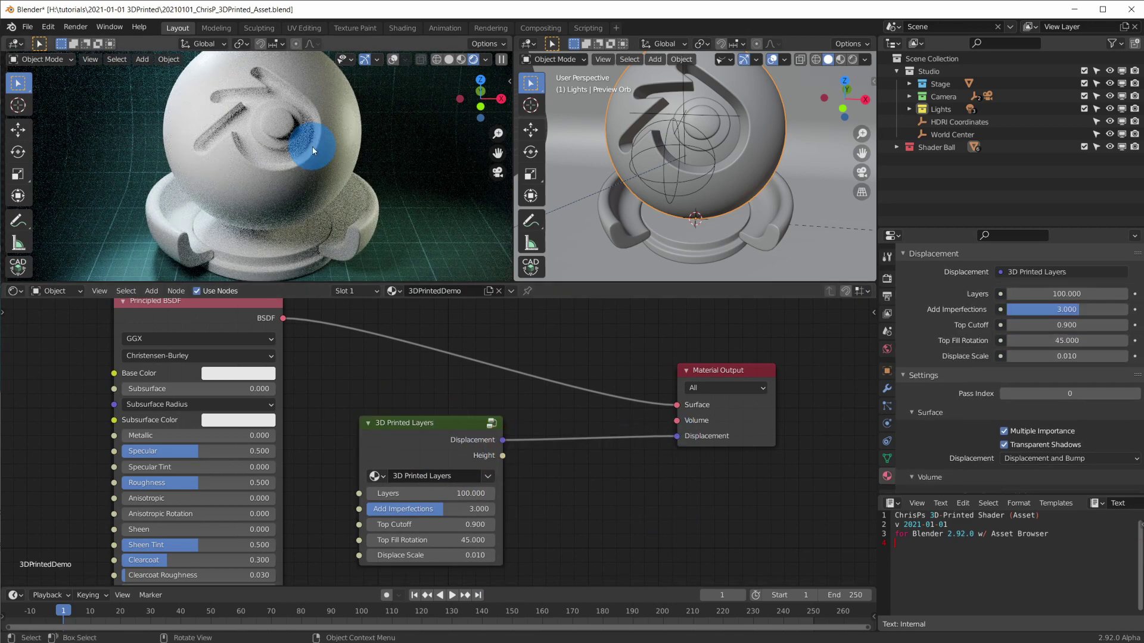
scroll(325, 201, "up", 6)
scroll(326, 206, "down", 8)
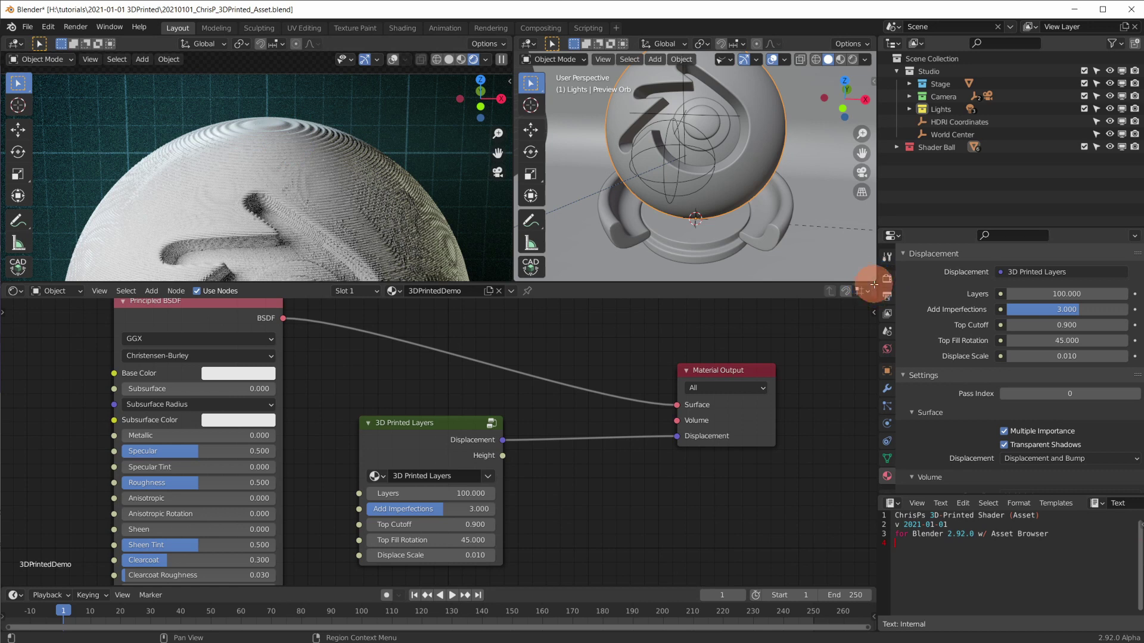
Split the shader editor, change the new area to a Text Editor and load the Bake Normals script.
left_click_drag(873, 285, 566, 287)
left_click(578, 290)
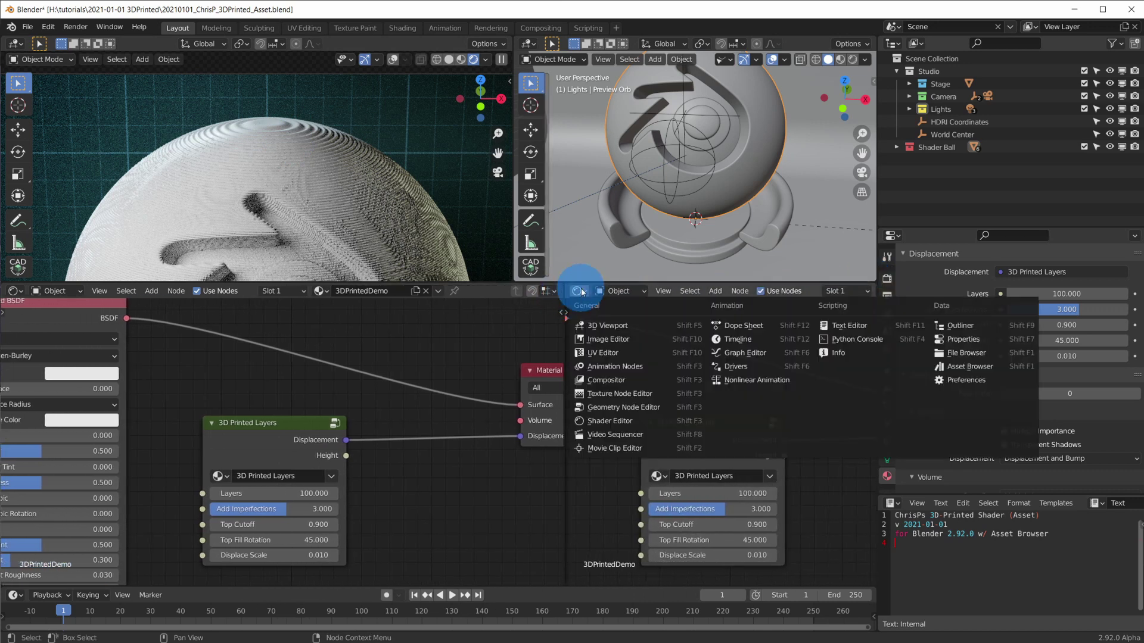
left_click(842, 325)
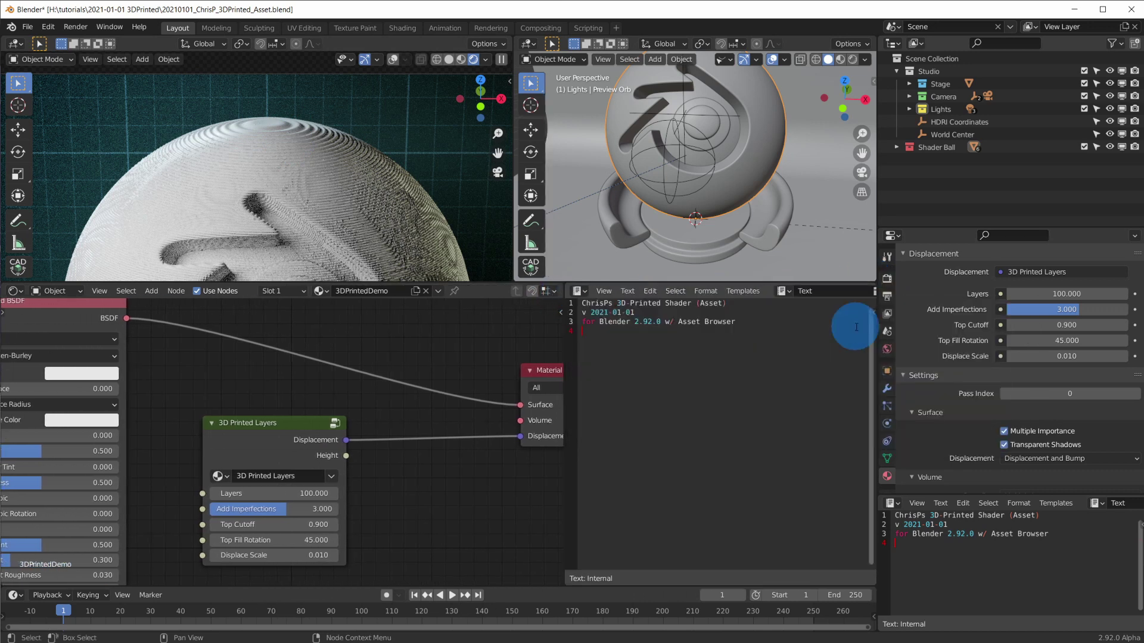
left_click(782, 292)
left_click(812, 308)
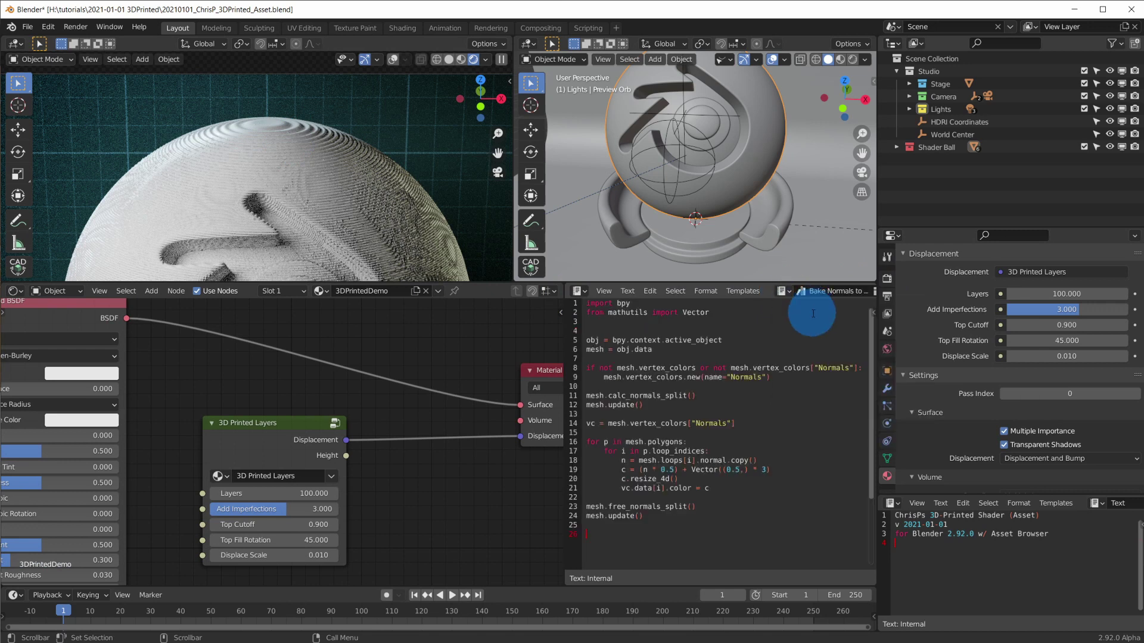
Run the Bake Normals script on the Preview Orb and show its mesh data properties for the vertex colors.
middle_click_drag(816, 293, 658, 293)
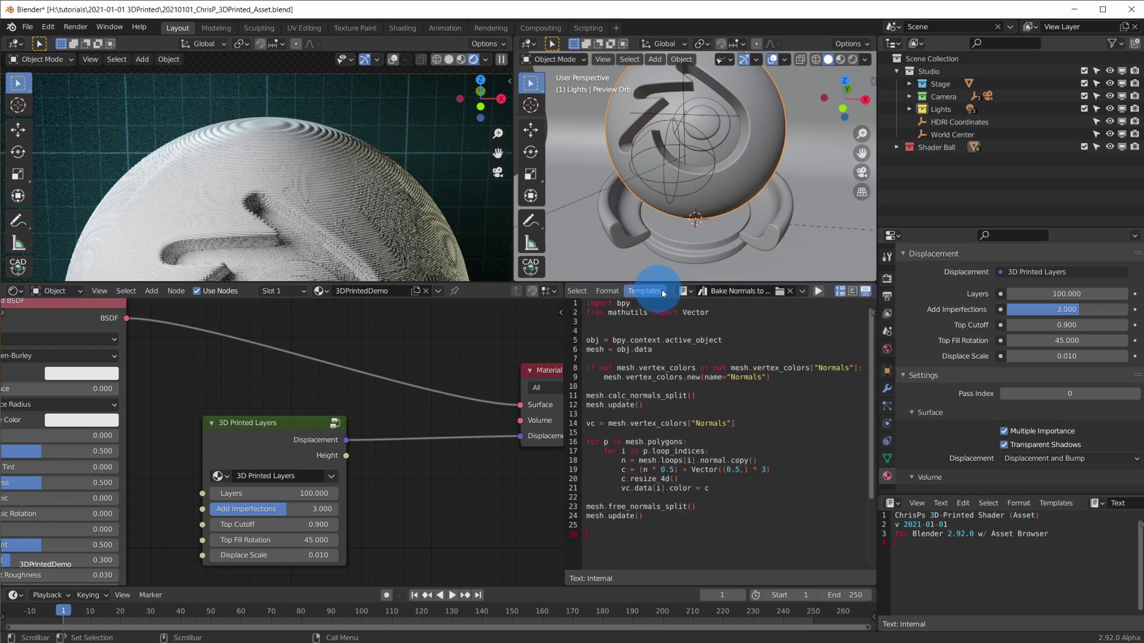
left_click(819, 292)
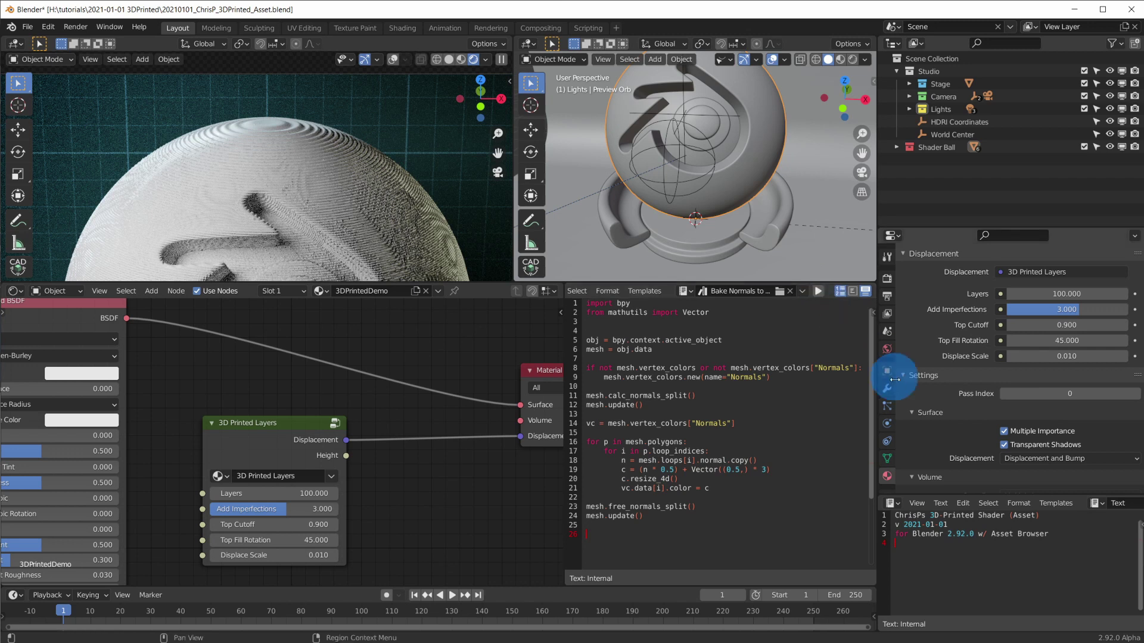
left_click(887, 458)
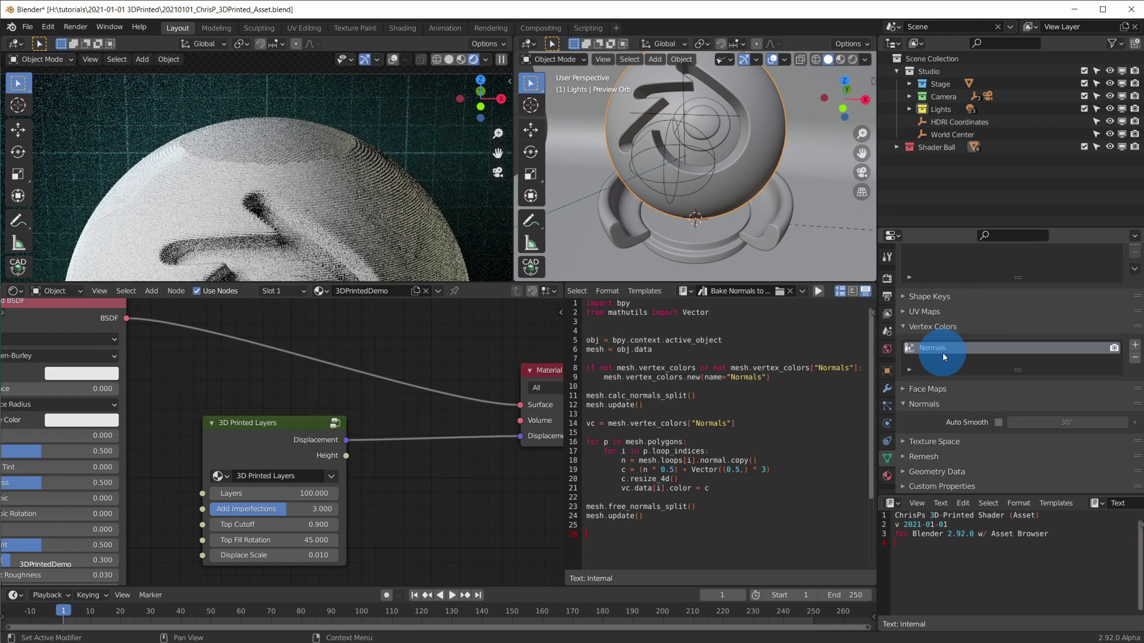
Examine the printed layer pattern and the top fill on the rendered shader ball.
left_click(231, 126)
mouse_move(231, 127)
middle_mouse_down()
mouse_move(273, 138)
mouse_move(277, 166)
mouse_move(268, 139)
mouse_move(288, 146)
mouse_move(289, 235)
mouse_move(264, 96)
mouse_move(238, 182)
middle_mouse_up()
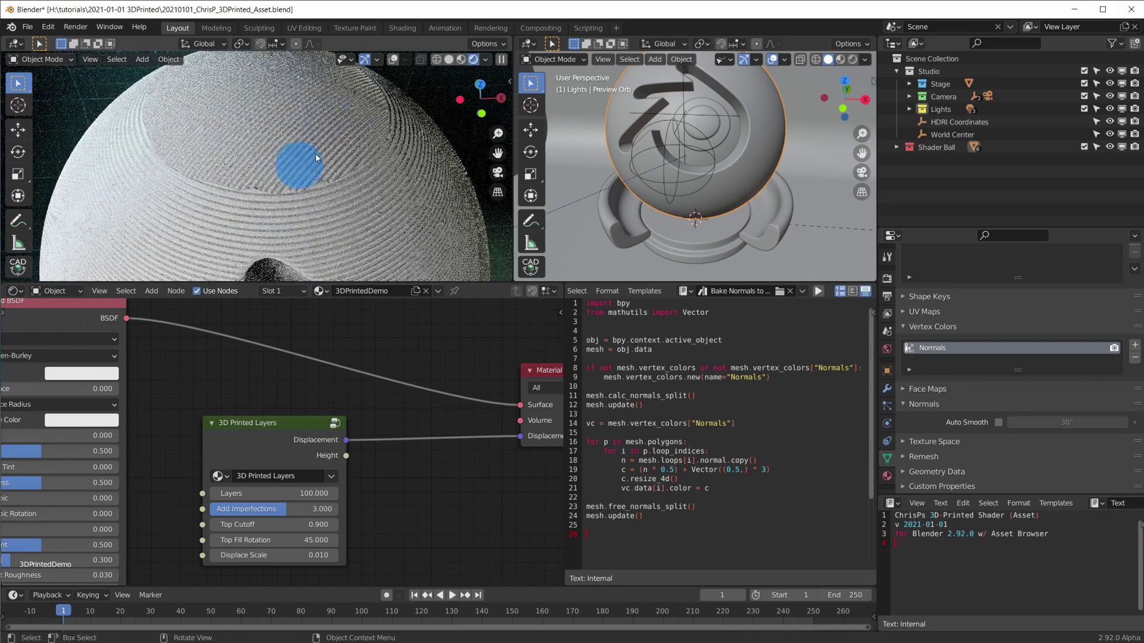
mouse_move(347, 192)
middle_mouse_down()
mouse_move(341, 234)
mouse_move(357, 149)
mouse_move(331, 159)
mouse_move(475, 228)
mouse_move(369, 234)
mouse_move(452, 268)
middle_mouse_up()
mouse_move(398, 226)
middle_mouse_down()
mouse_move(441, 215)
mouse_move(370, 149)
middle_mouse_up()
middle_click_drag(357, 370, 502, 389)
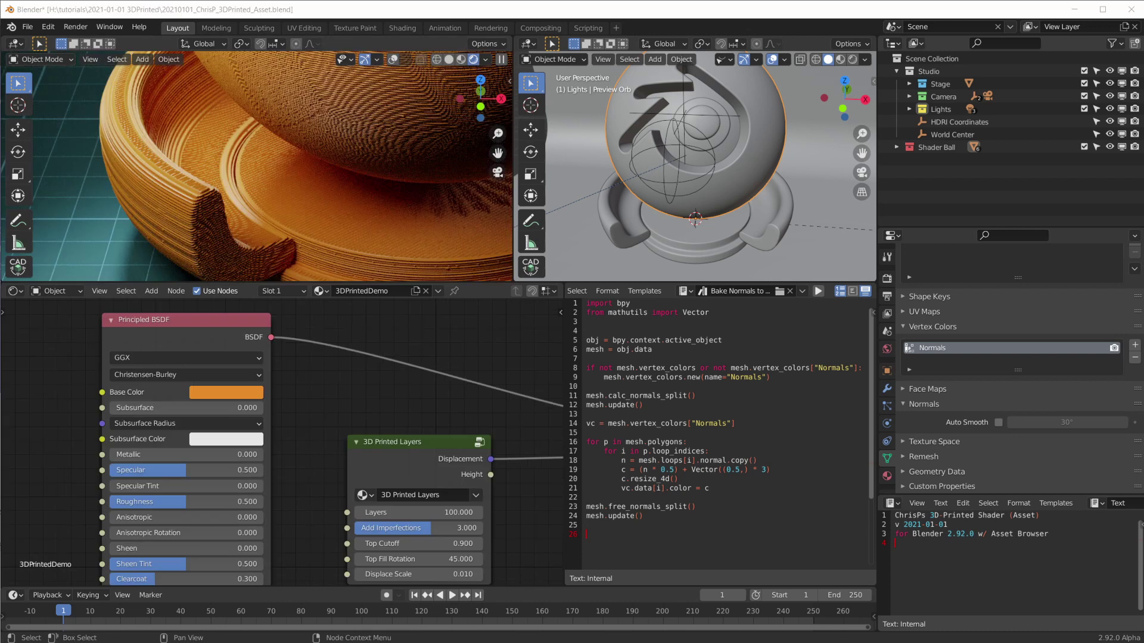
In File Explorer, copy 20210101_ChrisP_3DPrinted_Asset.blend from the download folder into the assetlibs folder.
left_click_drag(288, 184, 311, 35)
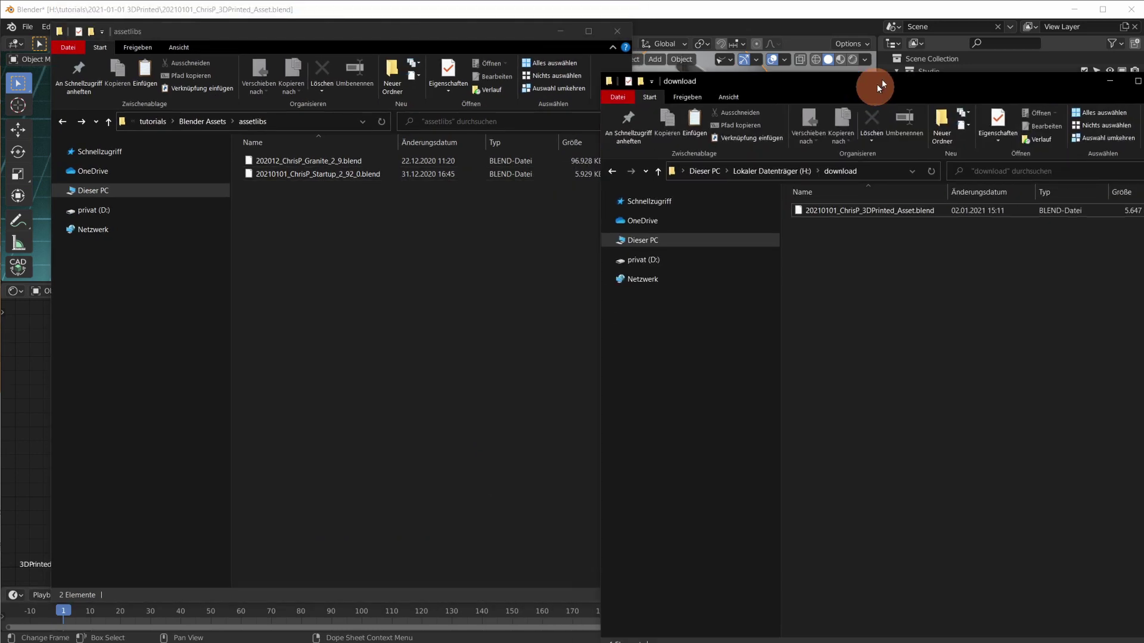
left_click_drag(877, 83, 921, 46)
left_click_drag(908, 170, 341, 263)
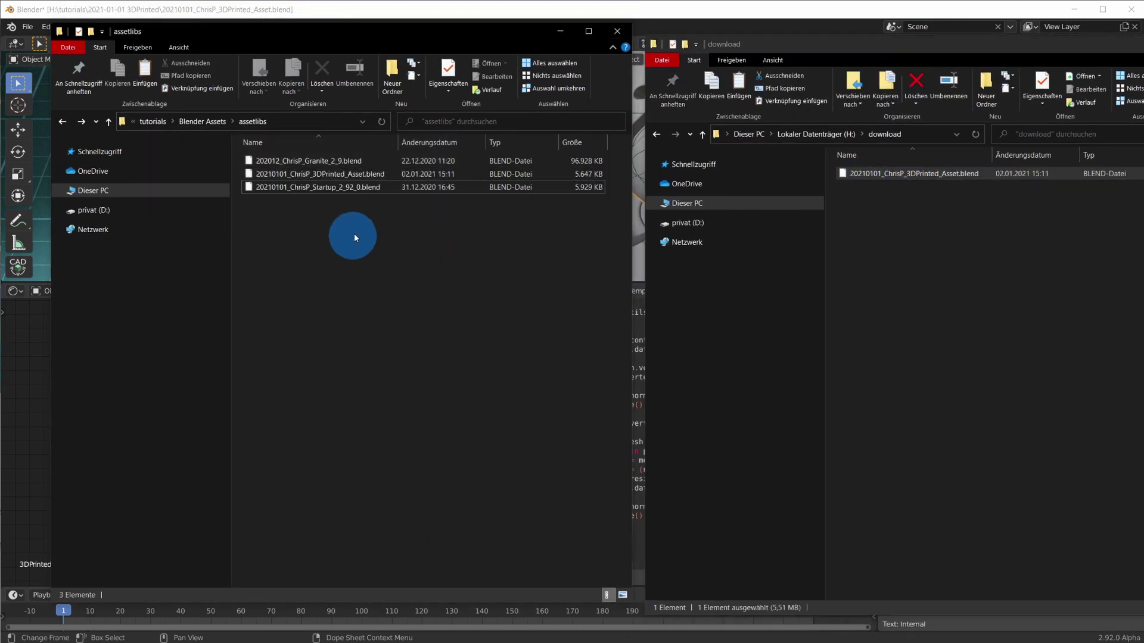
left_click(357, 173)
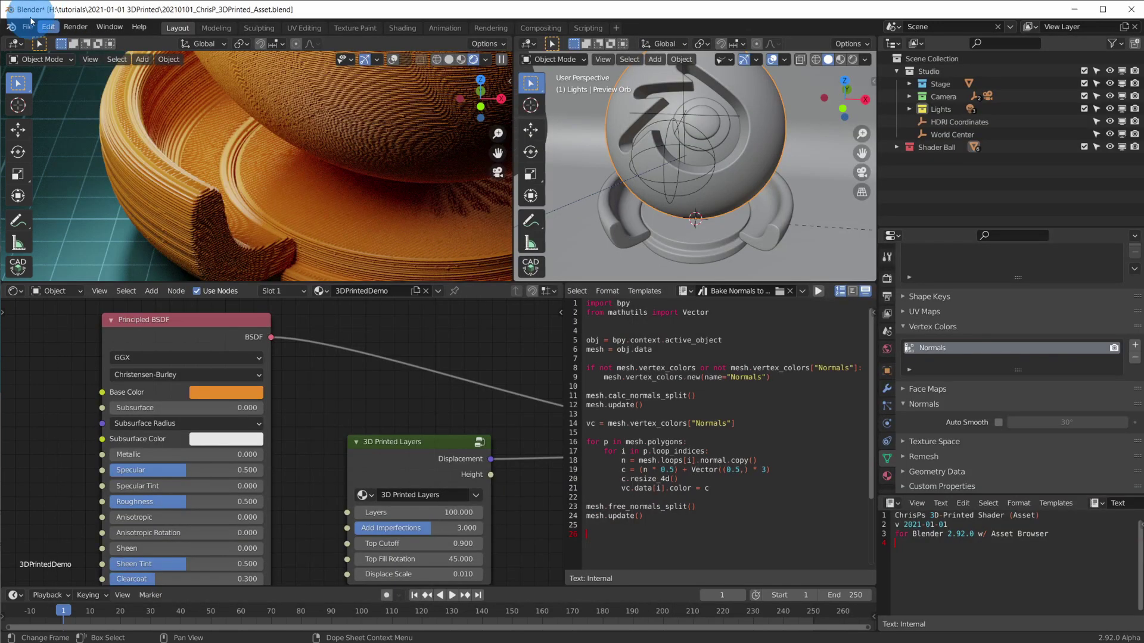
Open the program preferences to check their settings.
left_click(48, 27)
left_click(87, 221)
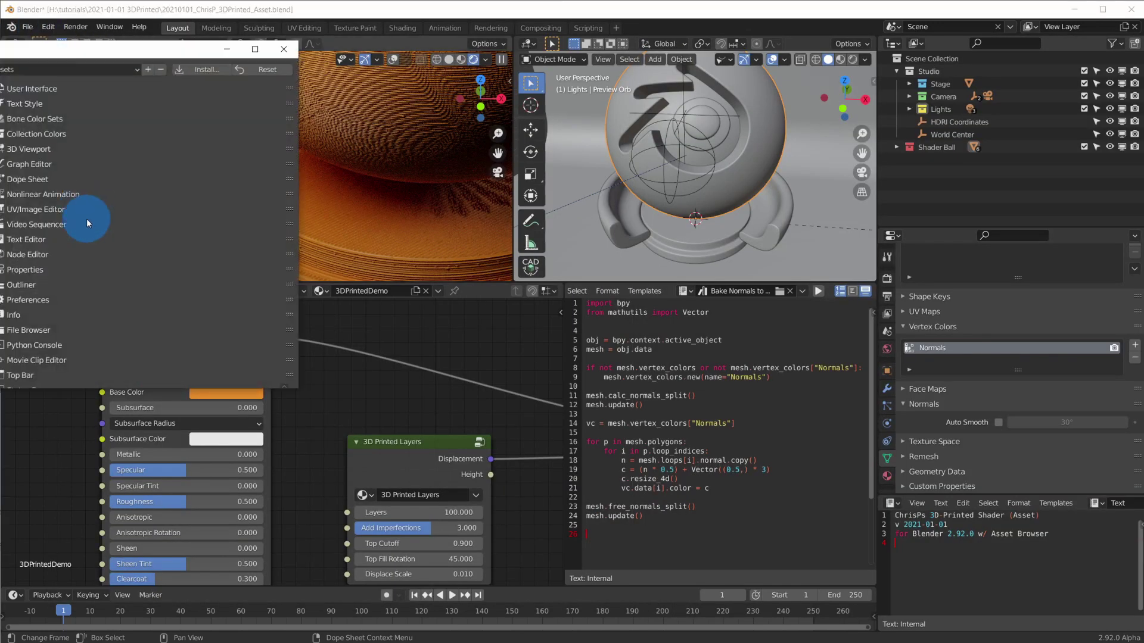
left_click(309, 331)
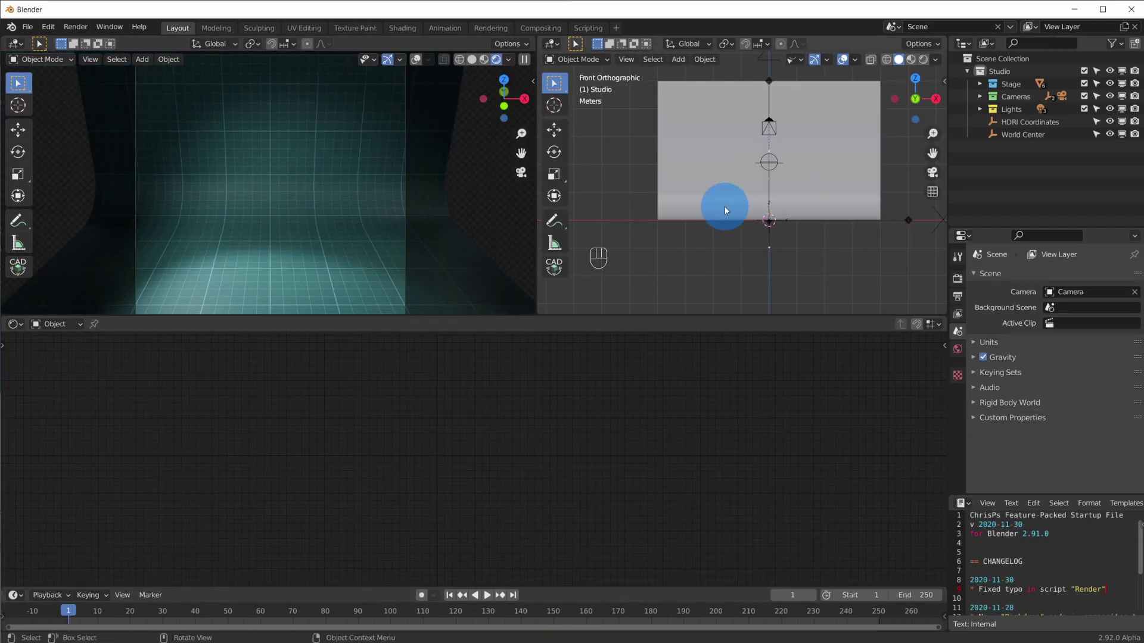
Add a monkey mesh at the origin, move it straight up above the floor and scale it up.
key("shift+a")
mouse_move(753, 207)
left_click(810, 325)
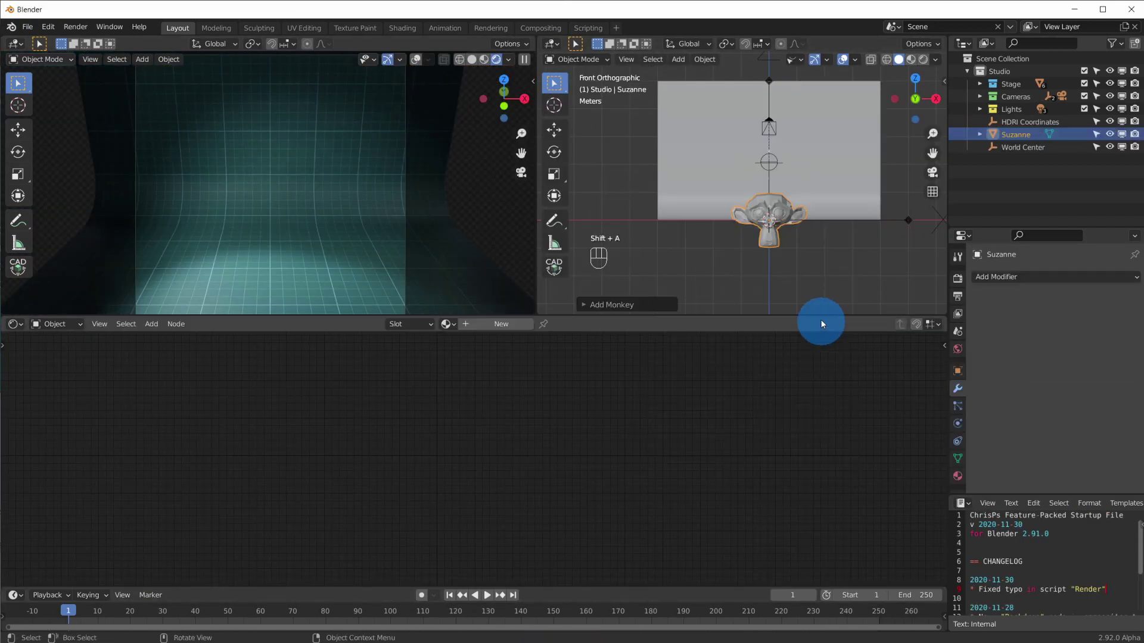
key("g")
left_click(821, 226)
key("s")
left_click(887, 248, "ctrl")
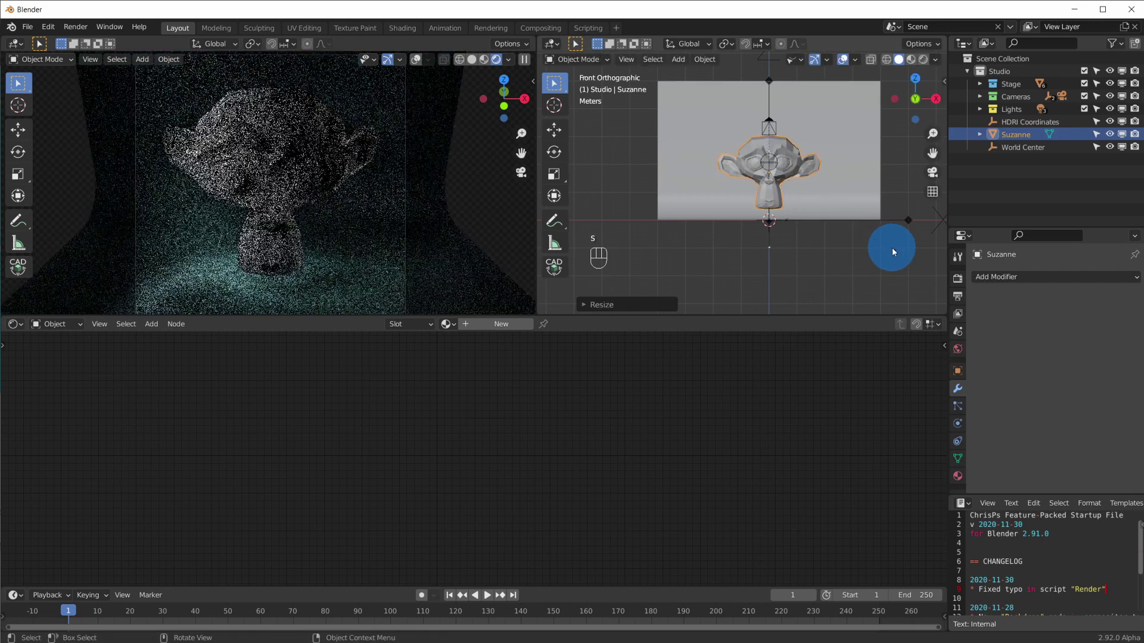
Give the monkey a level 3 Subdivision modifier and apply it to the mesh.
key("ctrl+3")
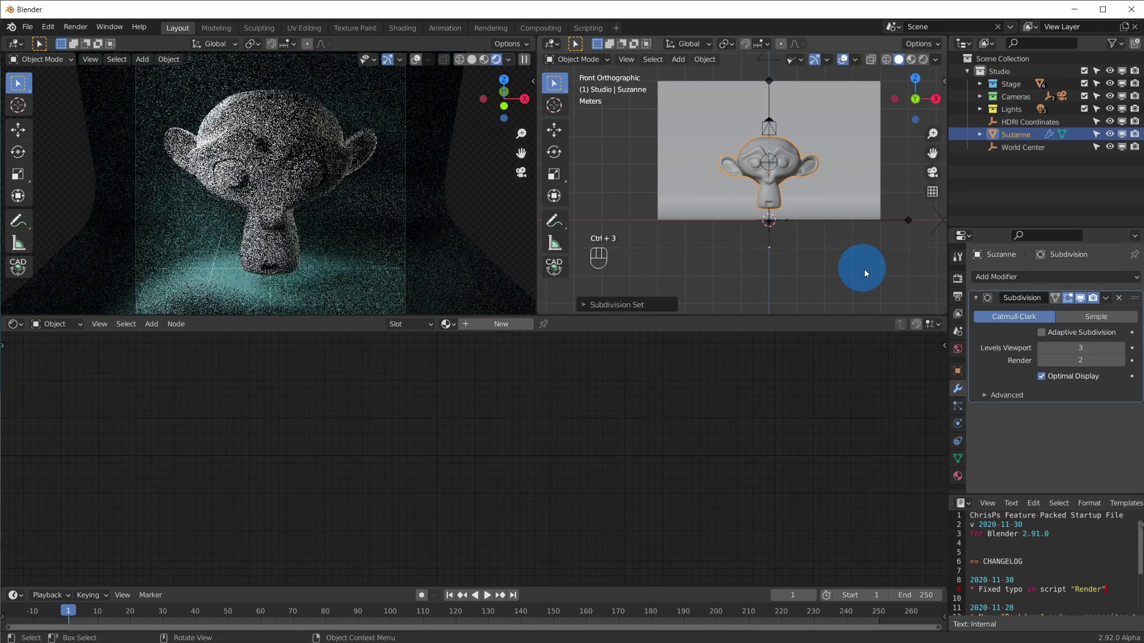
left_click(1106, 299)
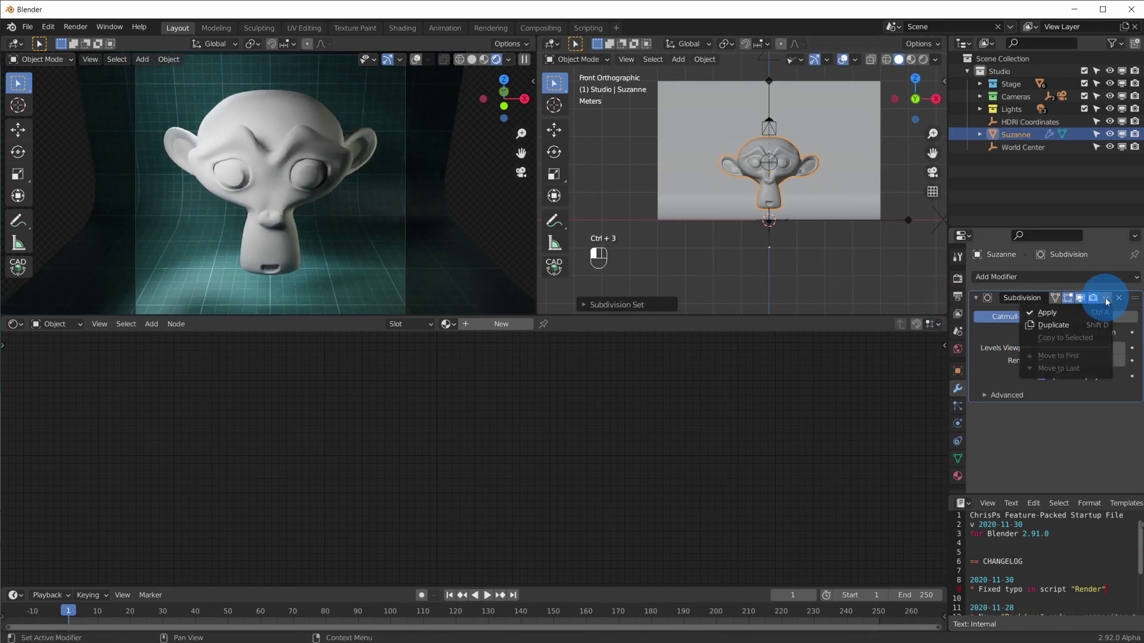
left_click(1074, 313)
scroll(858, 218, "up", 4)
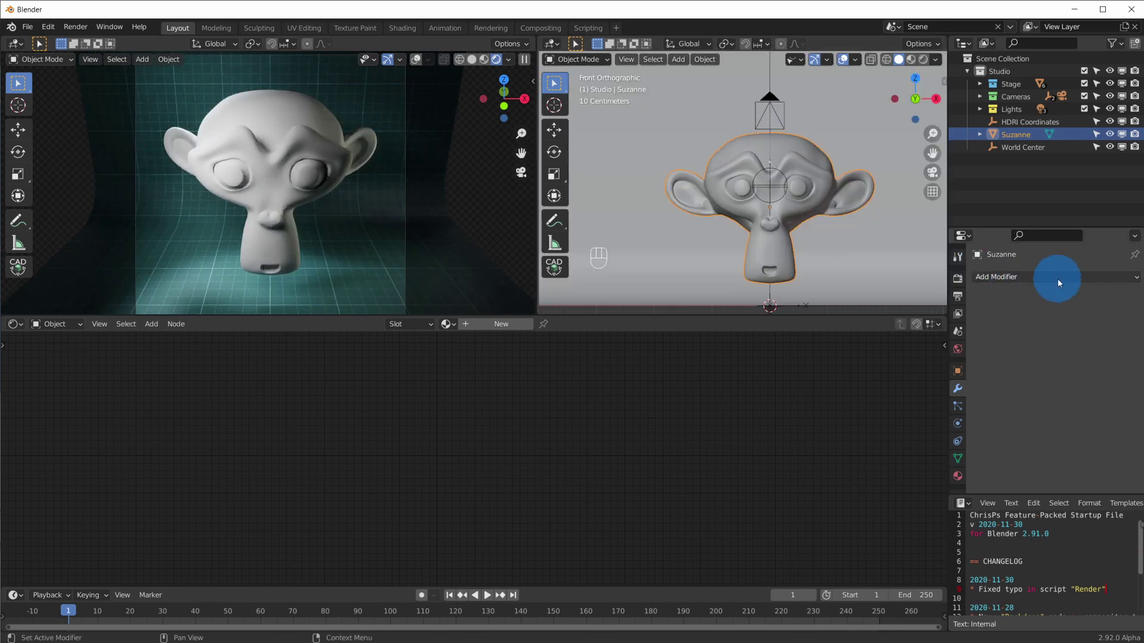
Add another Subdivision Surface modifier to the monkey and enable Adaptive Subdivision on it.
left_click(1058, 280)
left_click(925, 503)
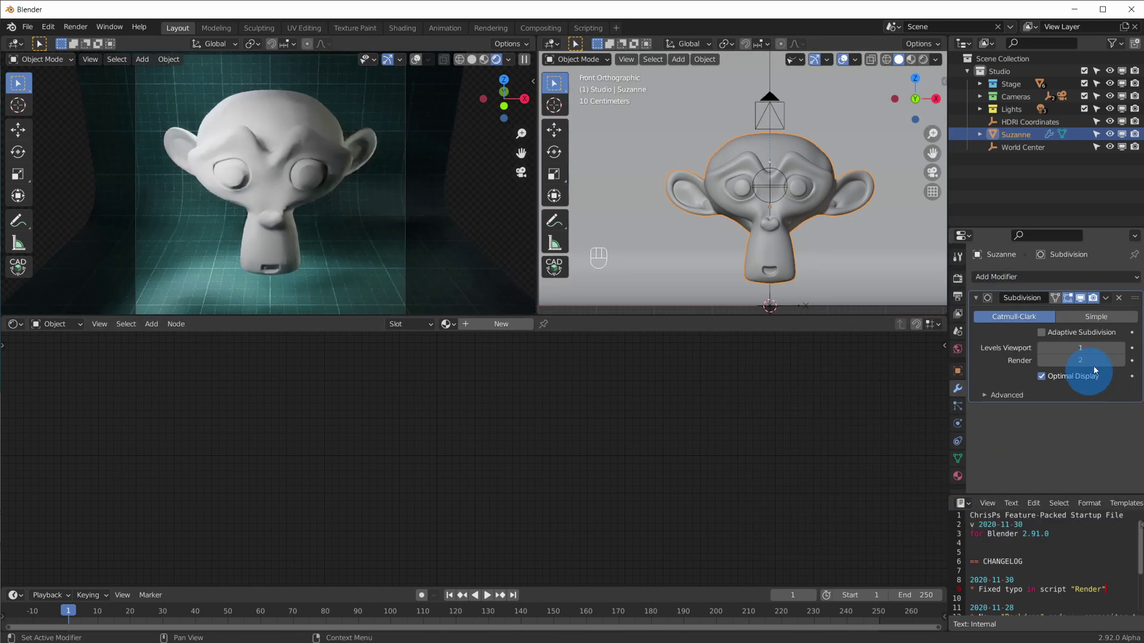
left_click(1060, 330)
Split the shader editor, change the new area to an Asset Browser and show the Shading assets of the assetlibs library.
left_click_drag(945, 317, 643, 323)
left_click(658, 323)
left_click(1057, 401)
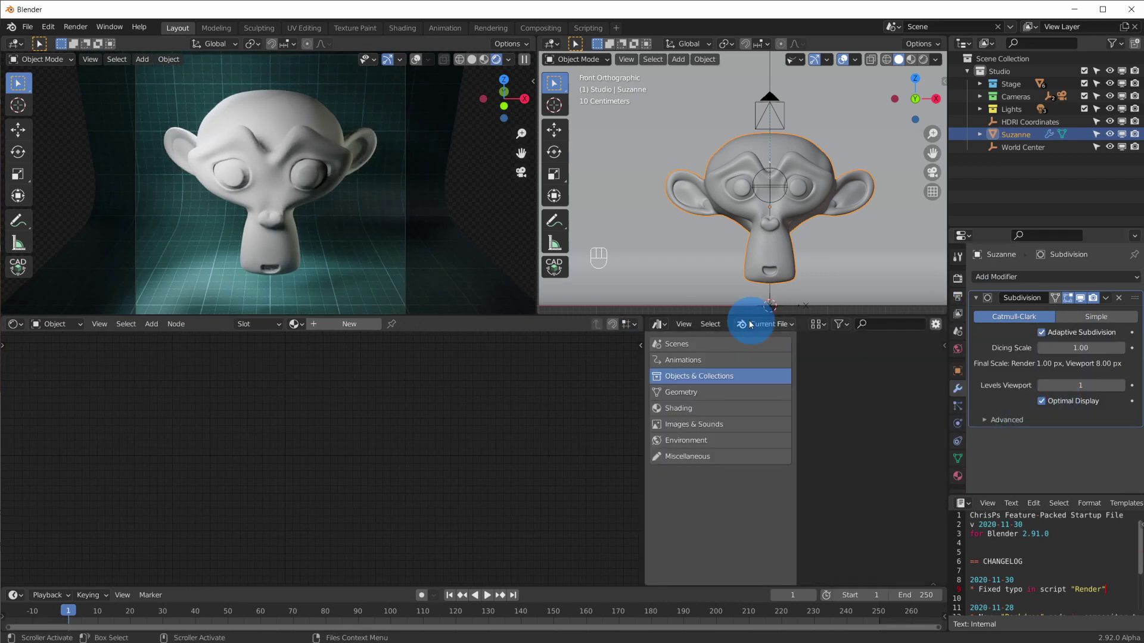
left_click(740, 409)
left_click_drag(643, 488, 583, 489)
Assign the White Plastic 3D Printed asset to the monkey and set the 3D Printed Plastic node's color to orange.
scroll(749, 248, "up", 3)
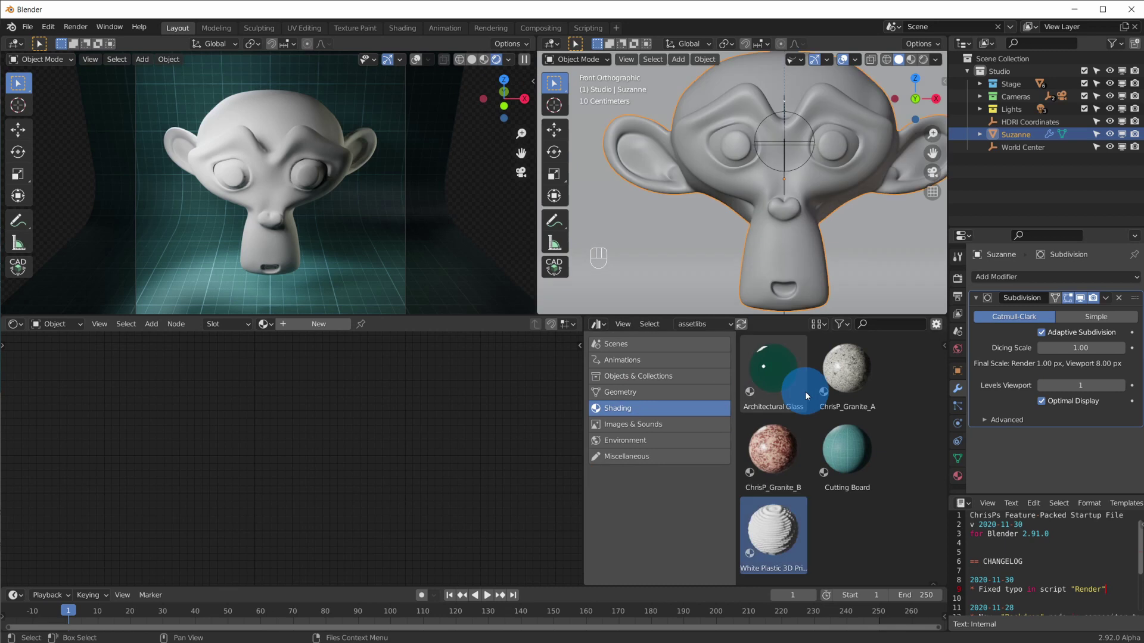
left_click_drag(772, 532, 726, 126)
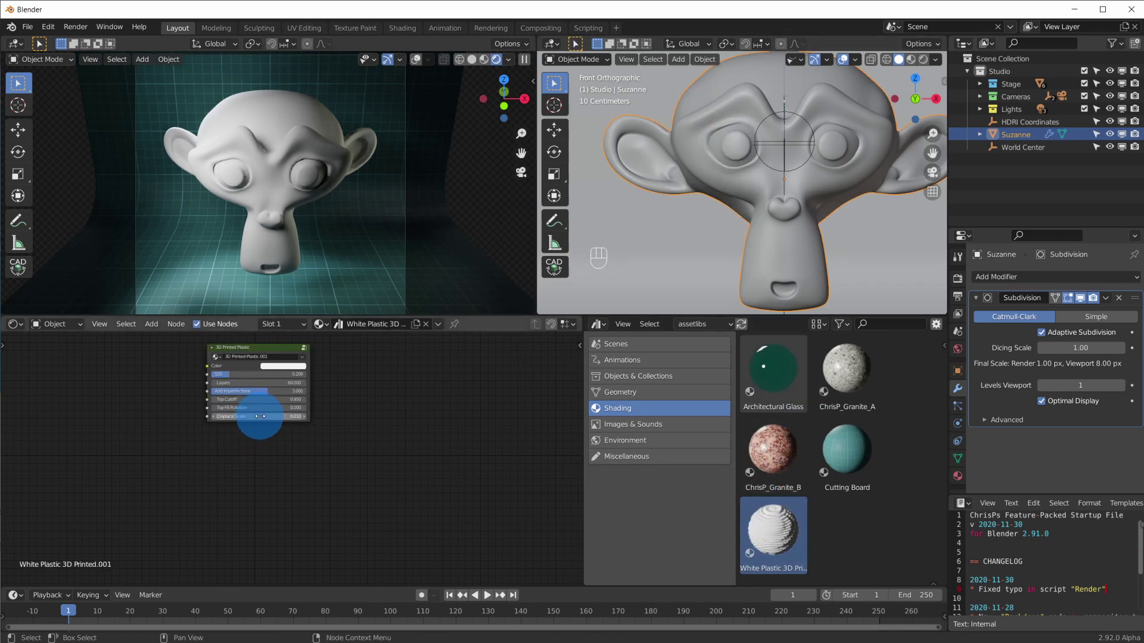
key("Home")
left_click(354, 433)
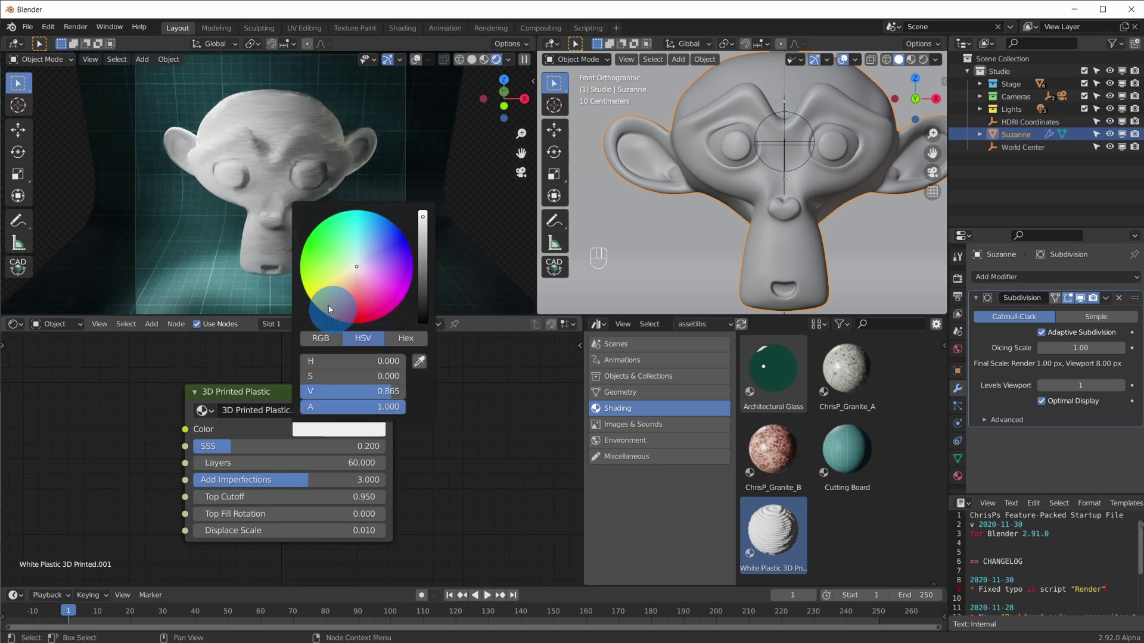
left_click_drag(330, 309, 317, 319)
Show the Miscellaneous assets, and append the Bake Normals script from 20210101_ChrisP_3DPrinted_Asset.blend in the assetlibs folder.
left_click(663, 452)
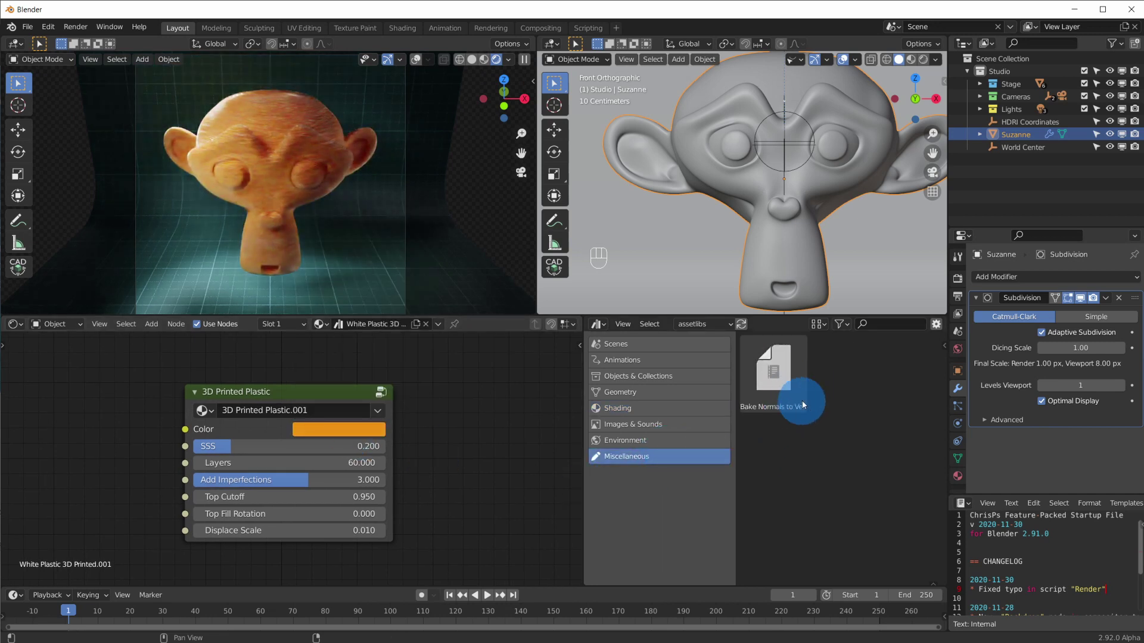
left_click(28, 28)
left_click(89, 166)
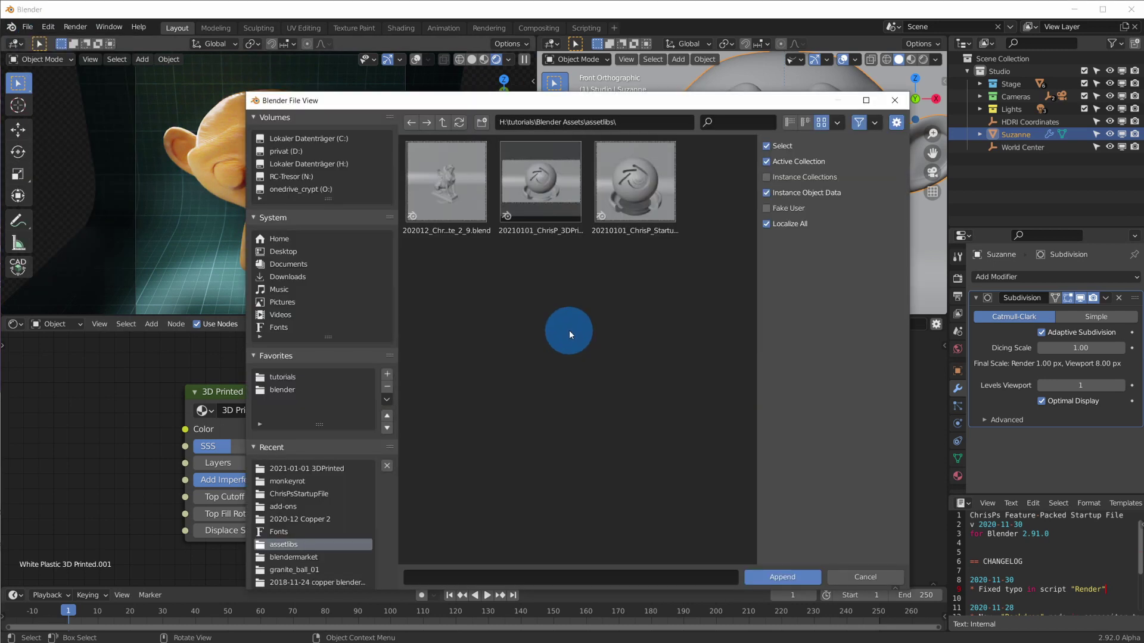
double_click(552, 206)
scroll(559, 397, "down", 5)
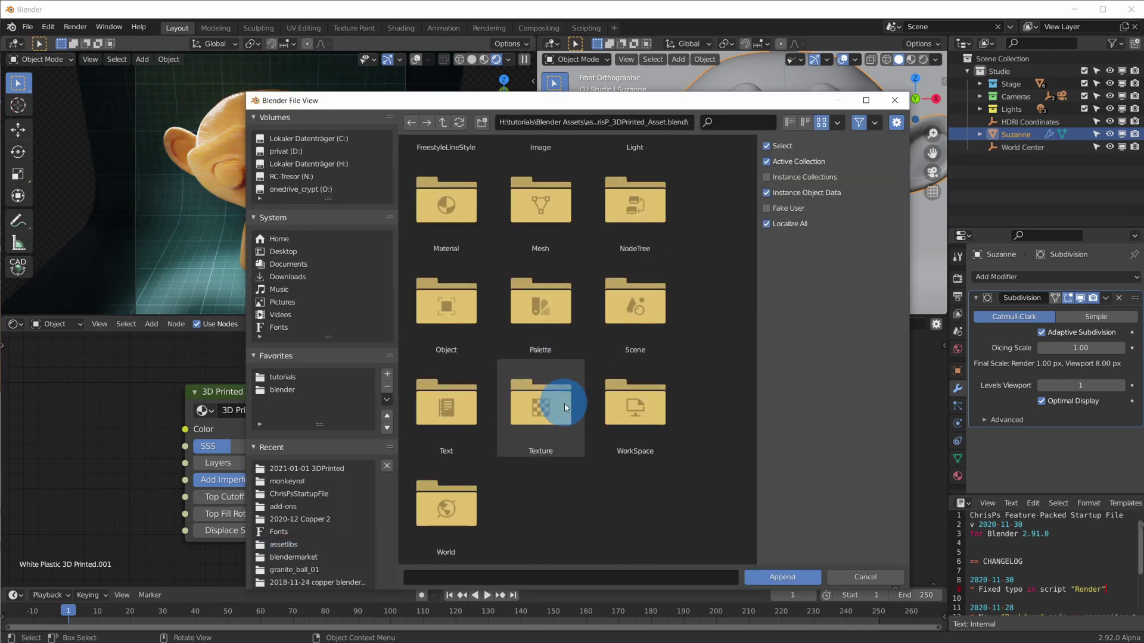
double_click(450, 423)
left_click(459, 209)
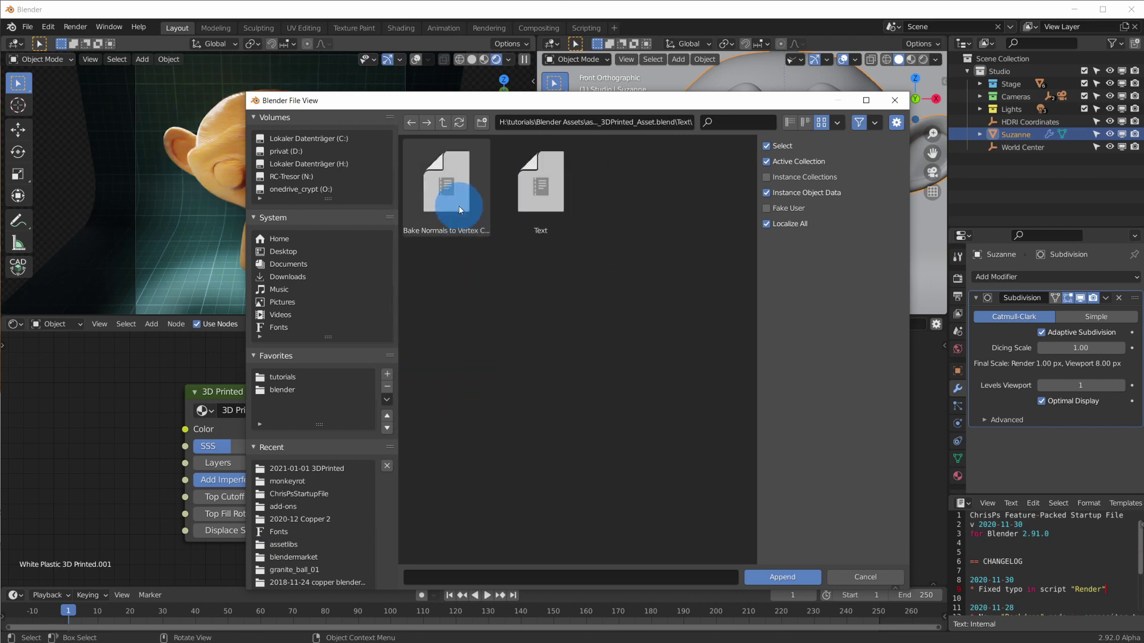
left_click(786, 577)
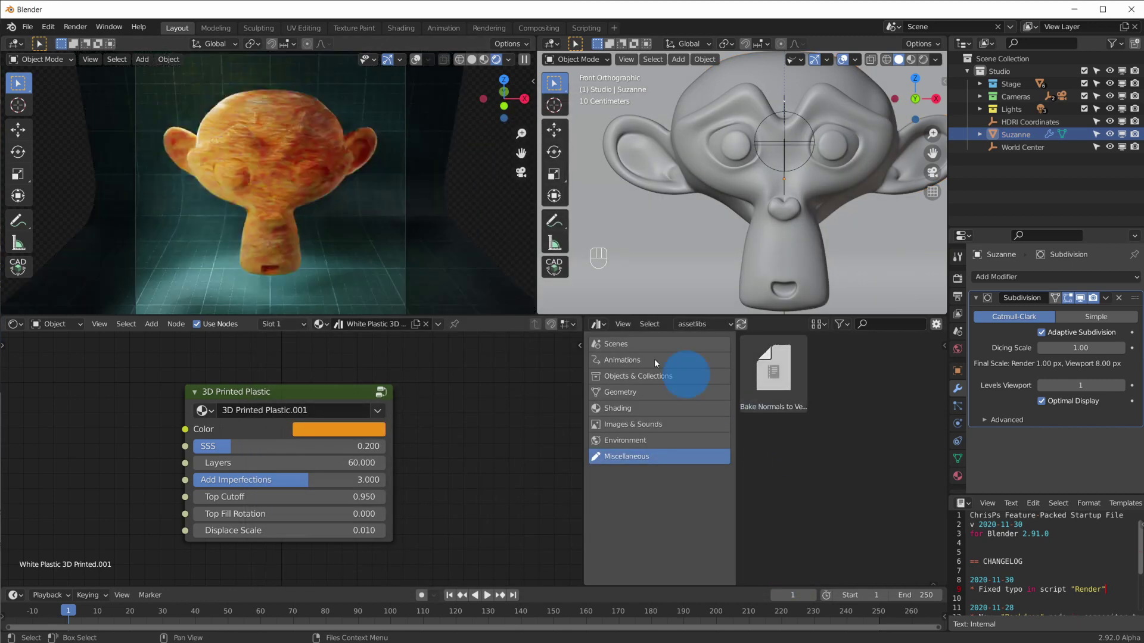
Change the asset browser area to a Text Editor, load the Bake Normals script and run it on the monkey.
left_click(599, 326)
left_click(879, 337)
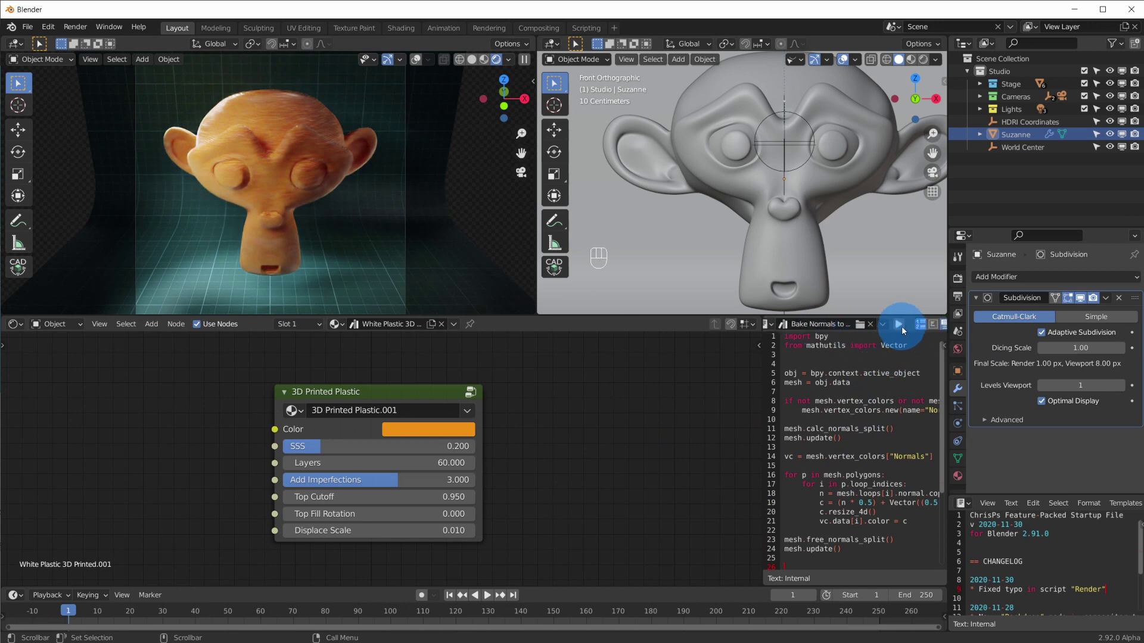
left_click(664, 364)
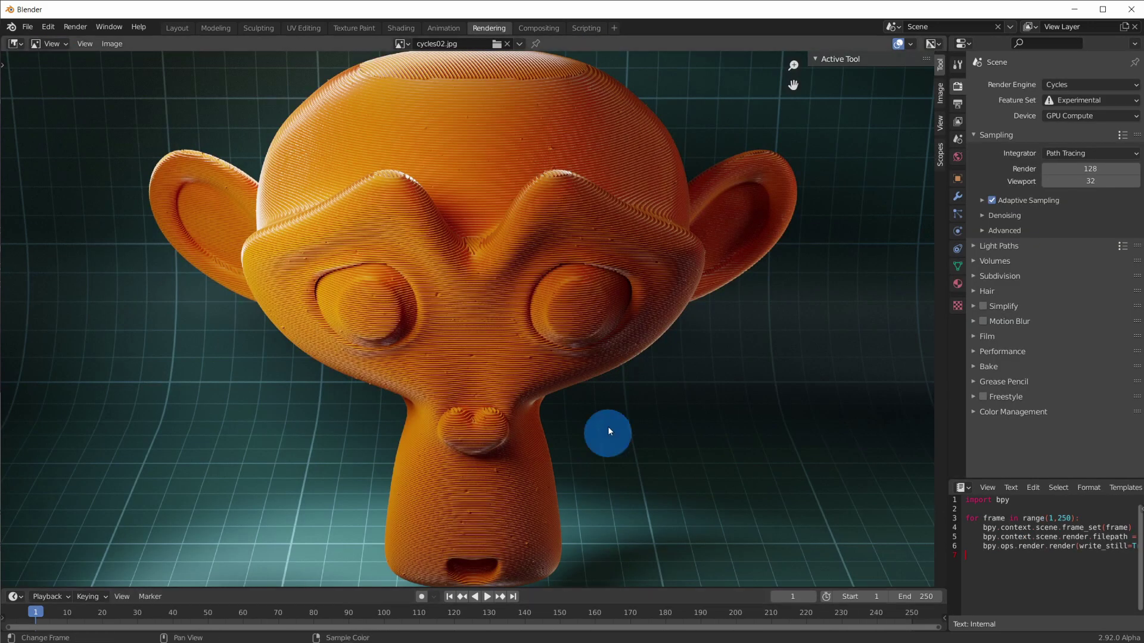
Examine the printed layers and imperfections on the monkey's head and face in the cycles02.jpg render.
scroll(548, 258, "up", 2)
middle_click_drag(548, 258, 471, 362)
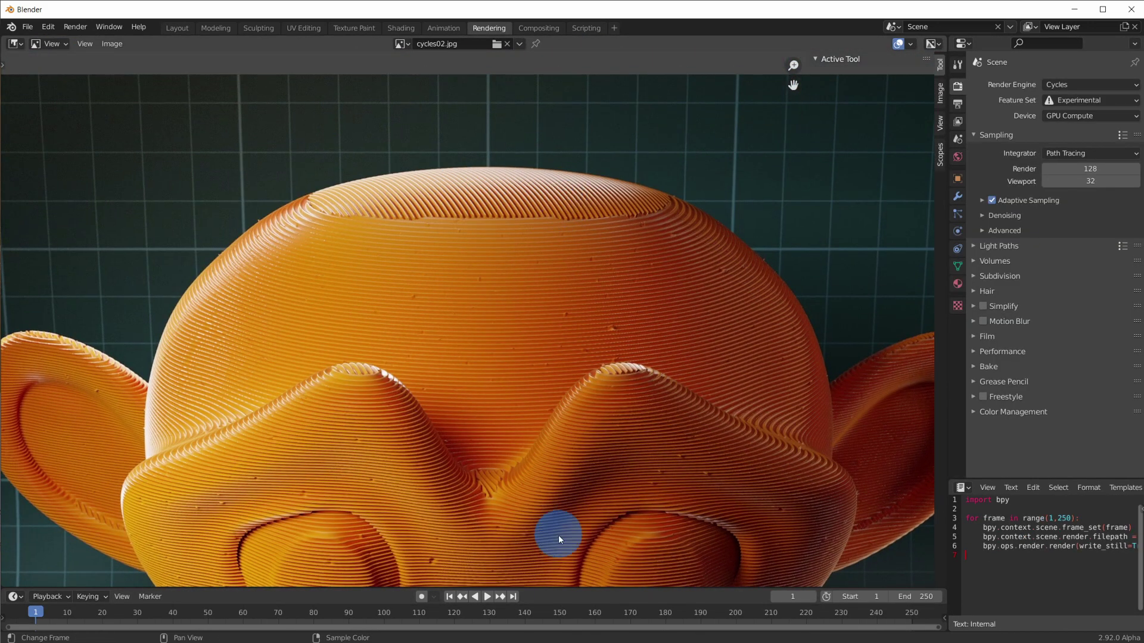
middle_click_drag(558, 539, 427, 292)
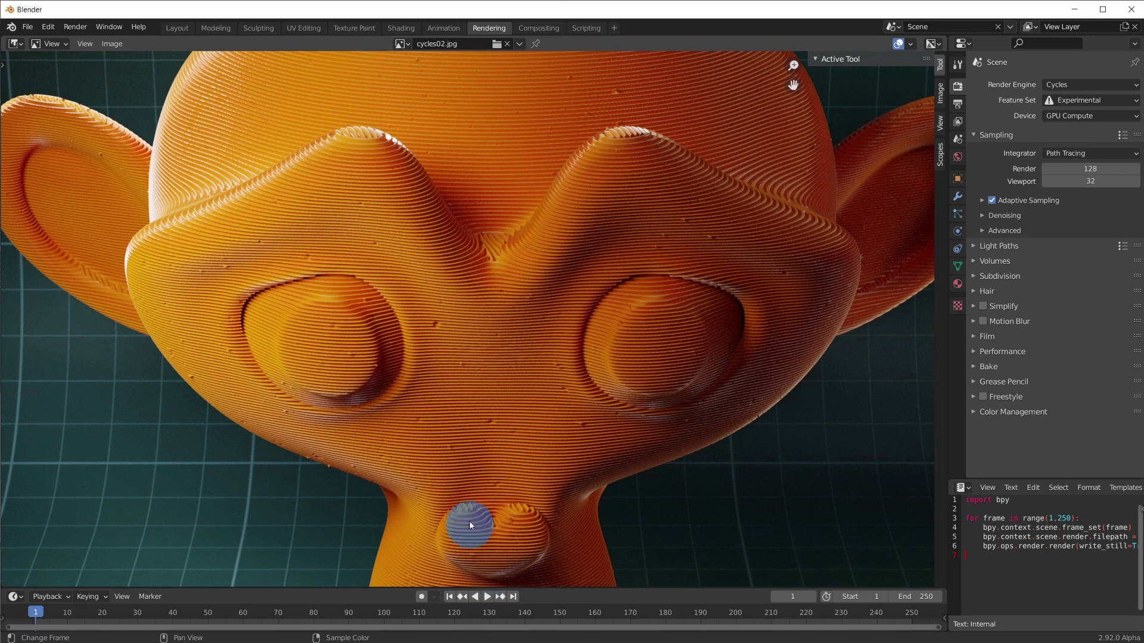
scroll(466, 509, "up", 4, "shift")
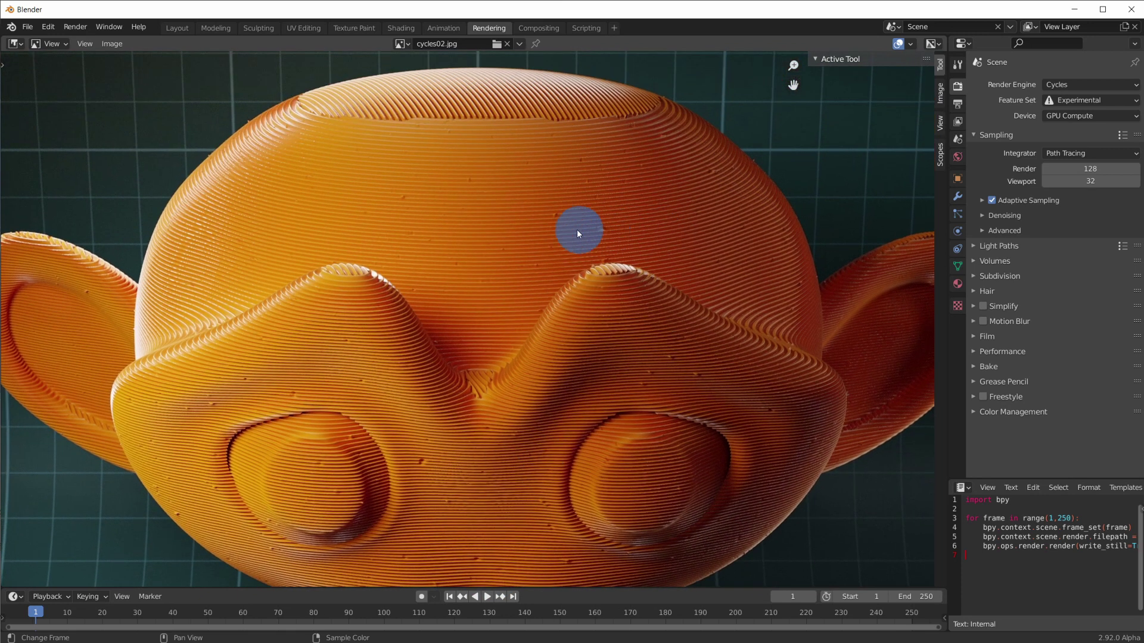
scroll(742, 376, "down", 6)
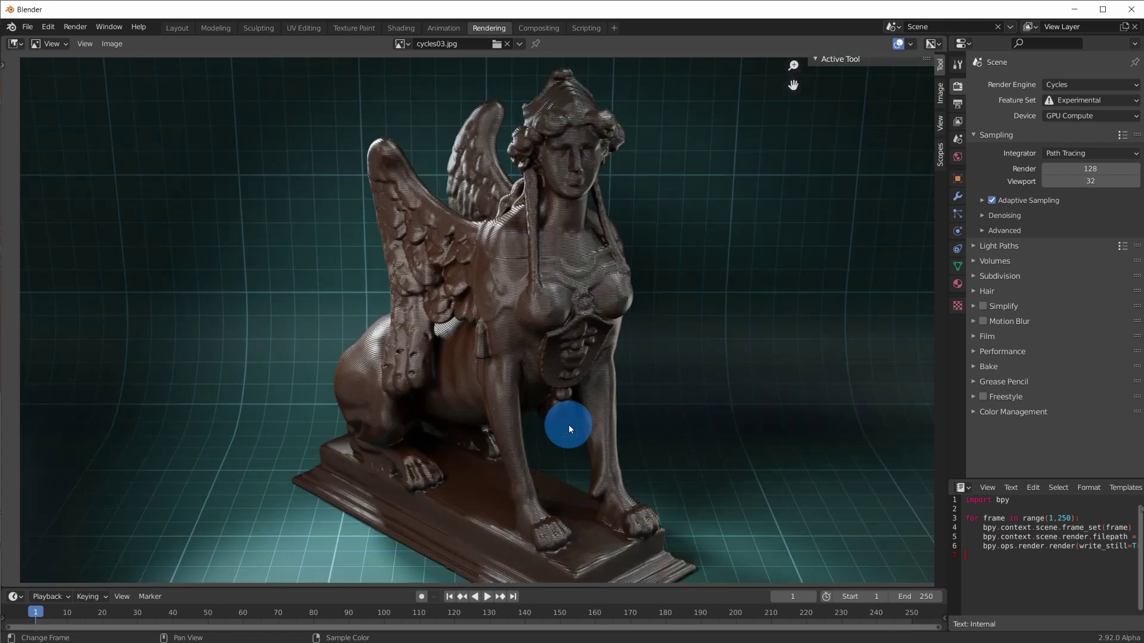
Examine the printed layer pattern on the sphinx statue's body, head, paws and base in the cycles03.jpg render.
scroll(569, 424, "up", 1)
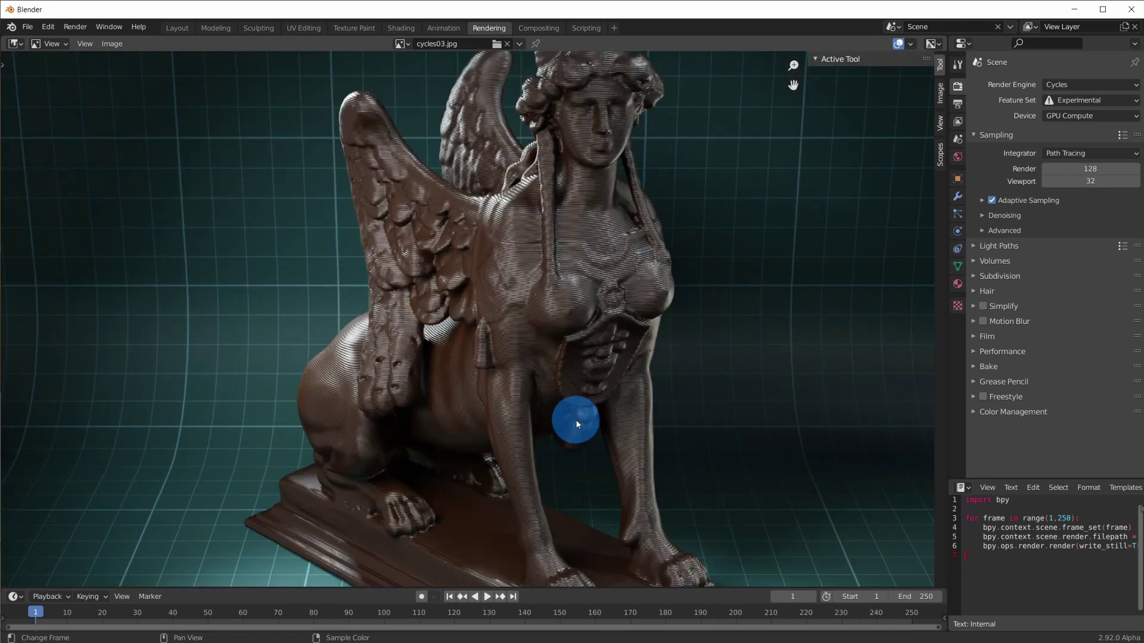
scroll(578, 409, "up", 3)
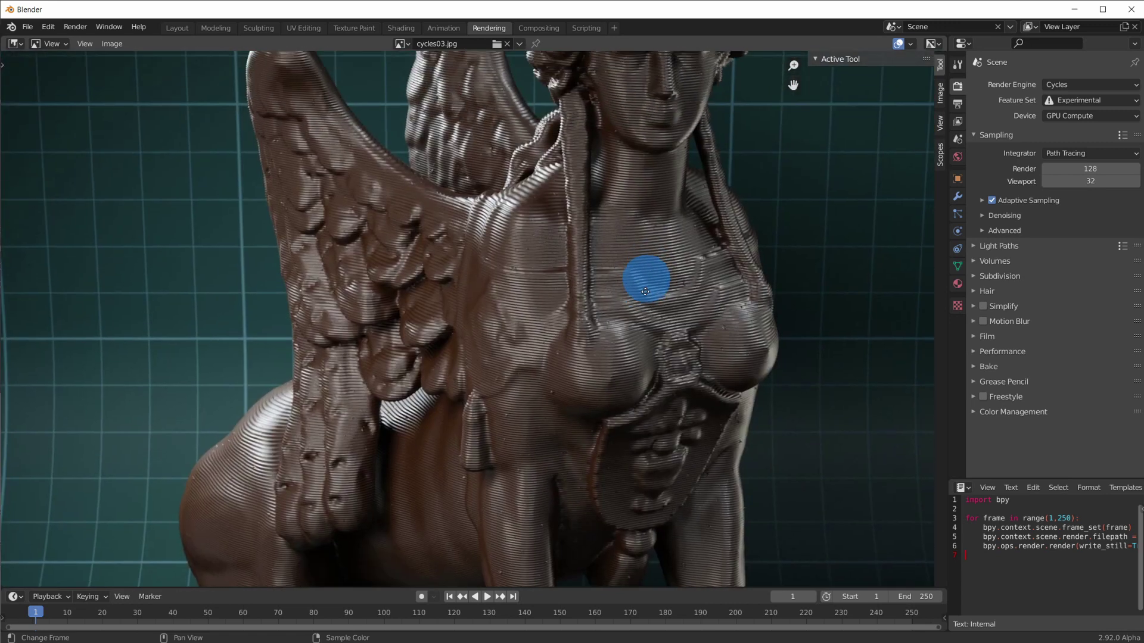
middle_click_drag(645, 276, 643, 378)
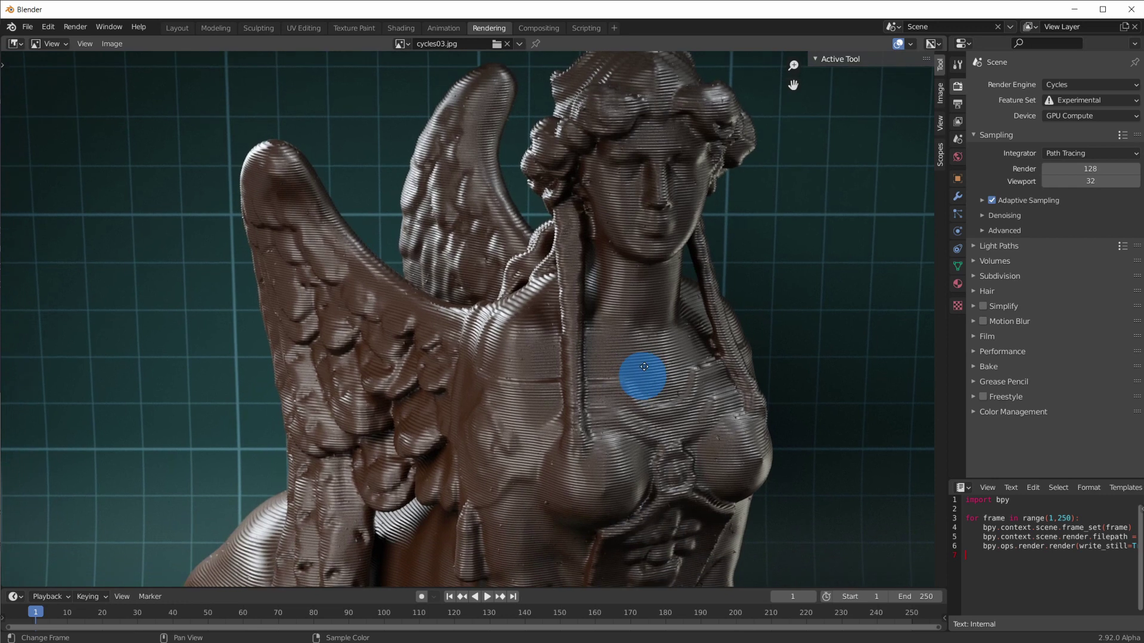
scroll(664, 262, "up", 1)
middle_click_drag(664, 262, 516, 459)
scroll(516, 460, "up", 3)
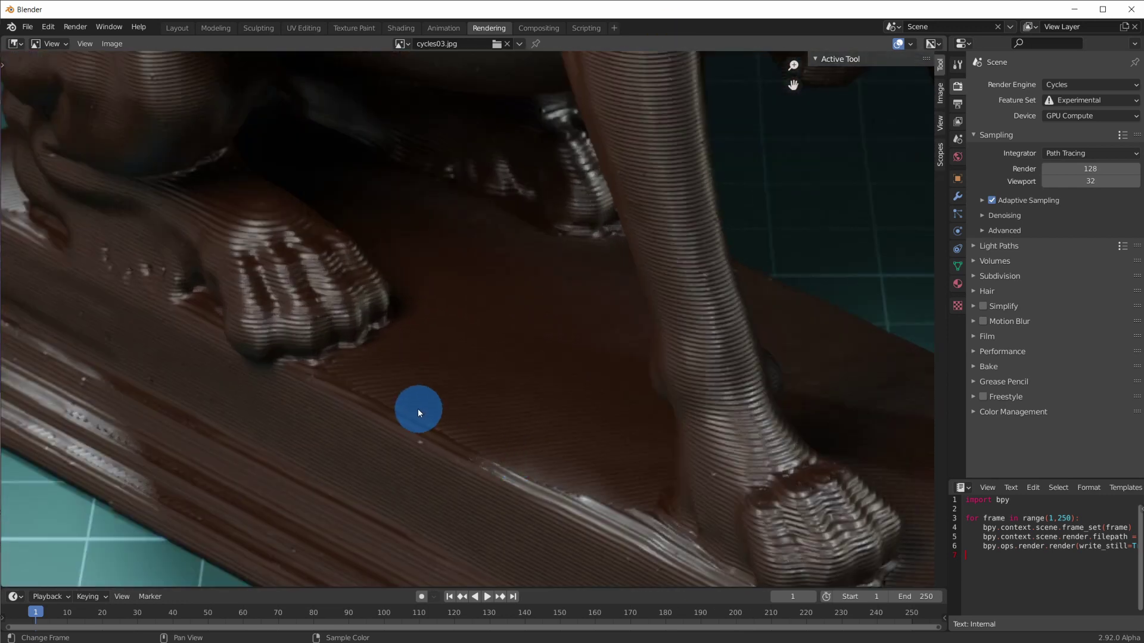
middle_click_drag(543, 473, 677, 514)
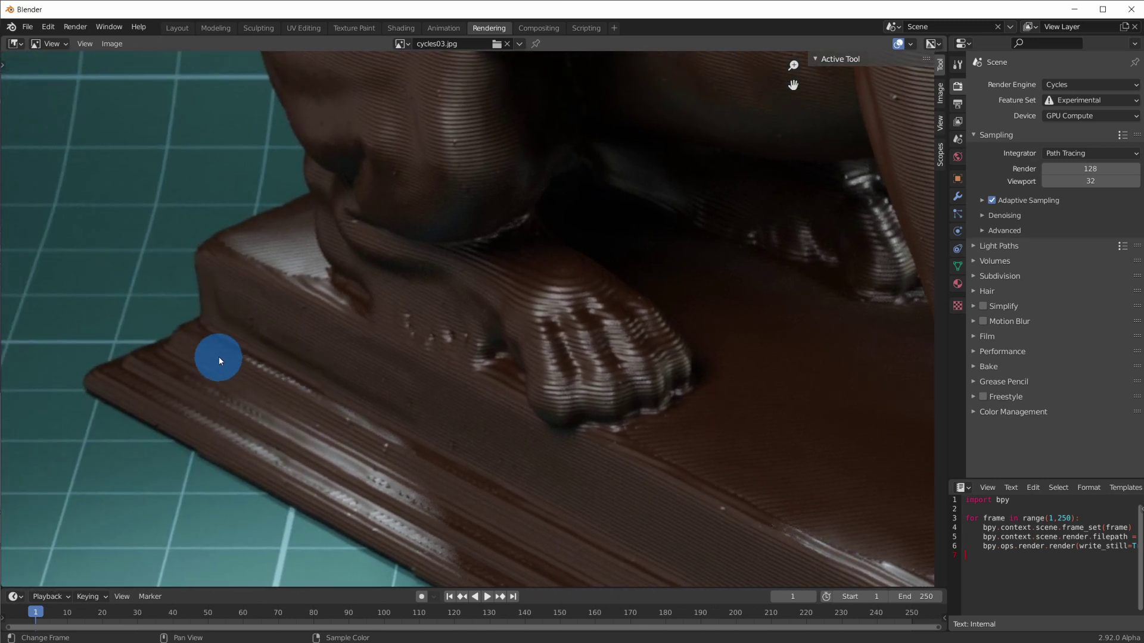